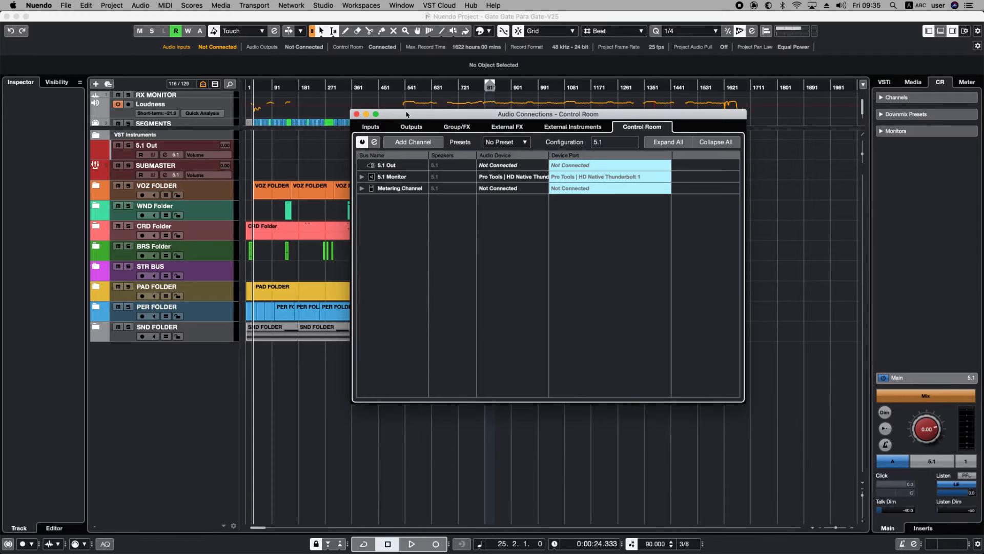
- Reposition the Audio Connections window and compare its output bus setup with the Control Room channels
drag(402, 114, 484, 151)
click(494, 164)
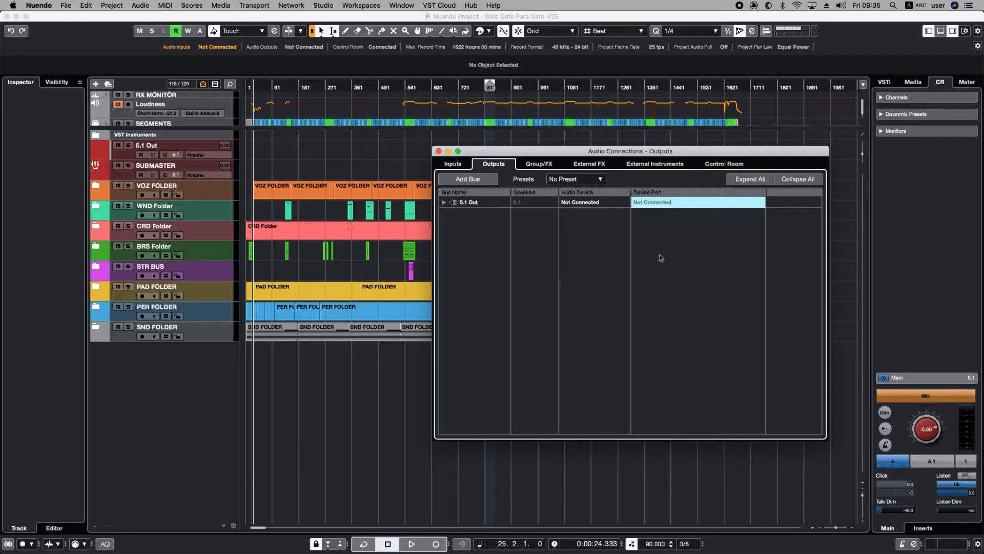
click(723, 165)
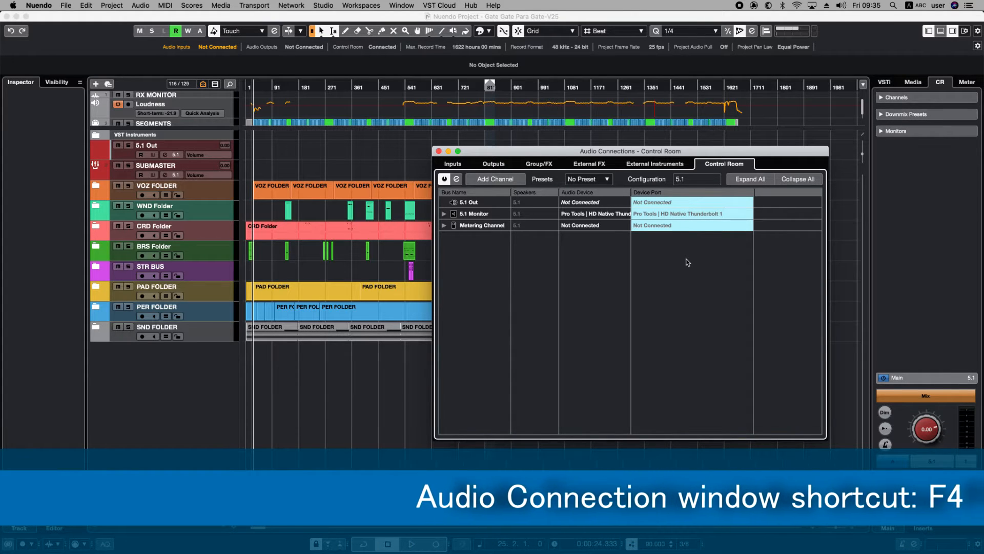
click(494, 163)
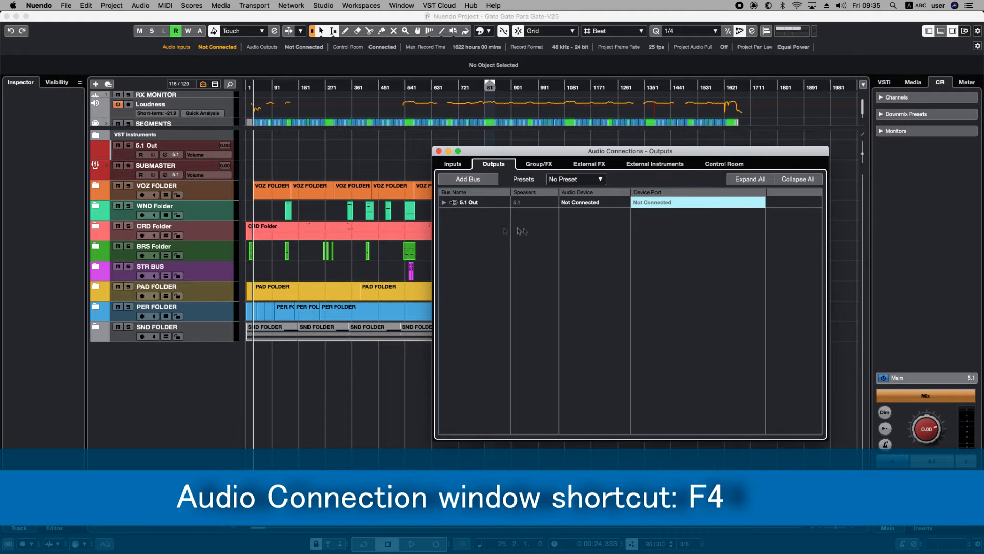
- Check the Main Mix assignment of the 5.1 Out output bus in its bus options
right_click(476, 203)
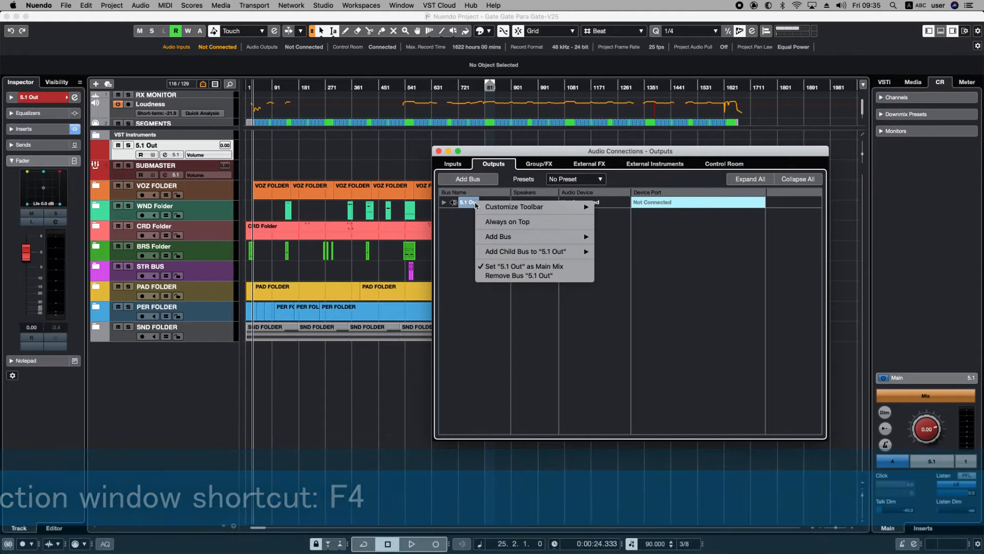
click(516, 269)
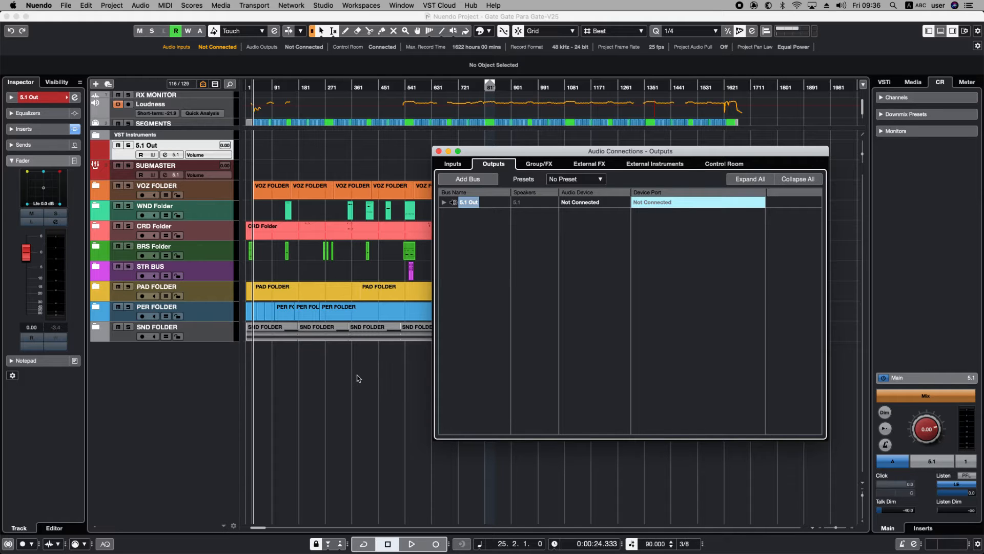
right_click(469, 203)
click(470, 203)
right_click(470, 205)
mouse_move(504, 241)
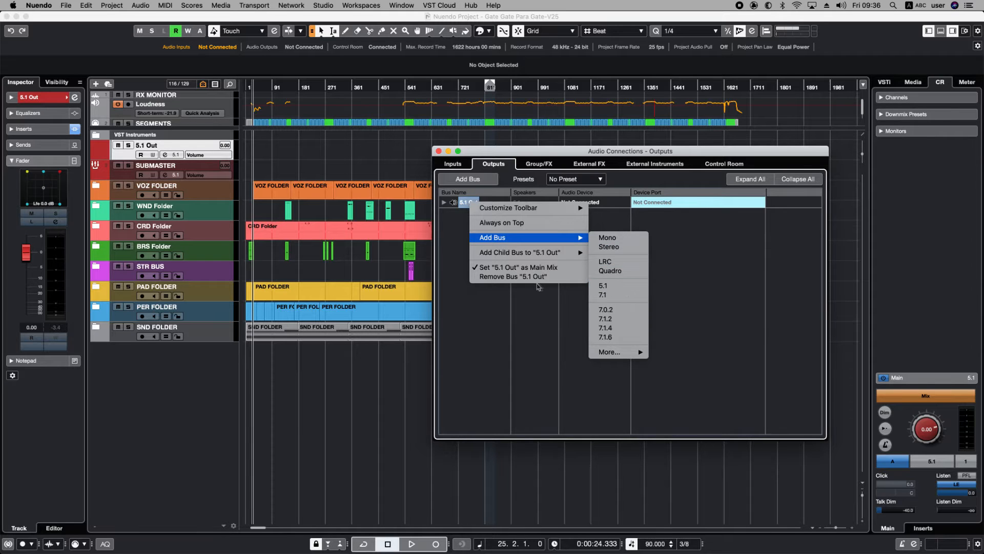
click(494, 320)
right_click(468, 203)
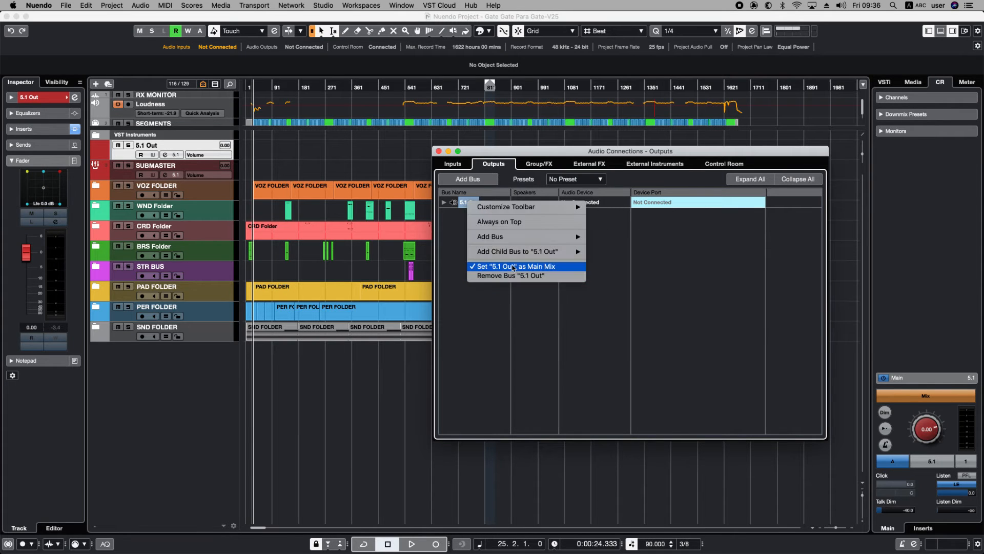
click(680, 269)
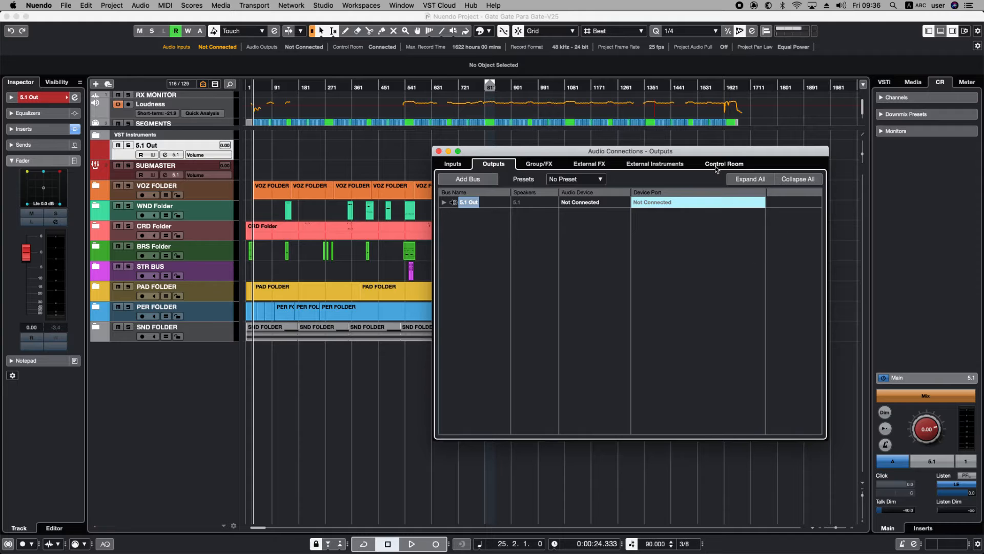
- Show the 5.1 Monitor's per-speaker device ports in the Control Room setup, widening the Audio Device column to read the full device name
click(715, 164)
right_click(479, 260)
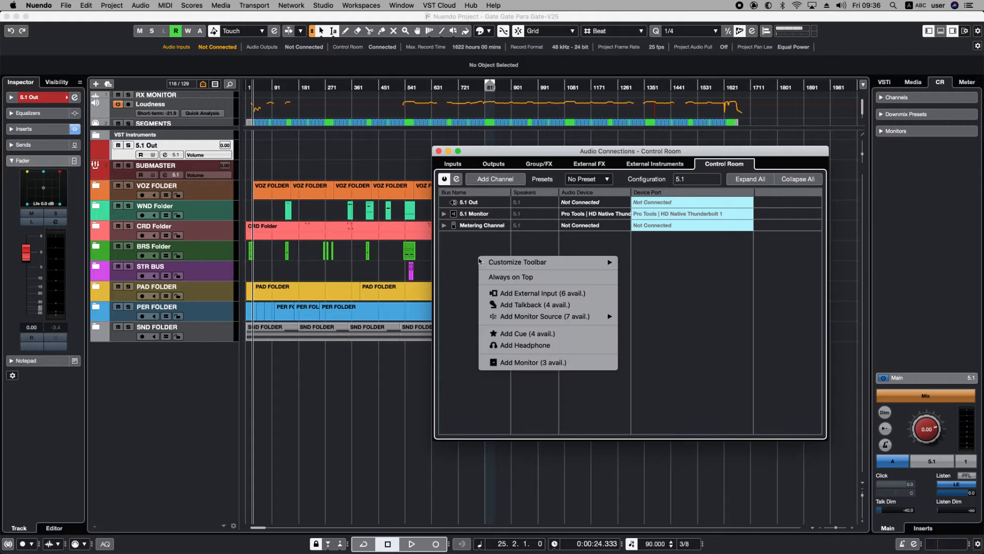
click(475, 253)
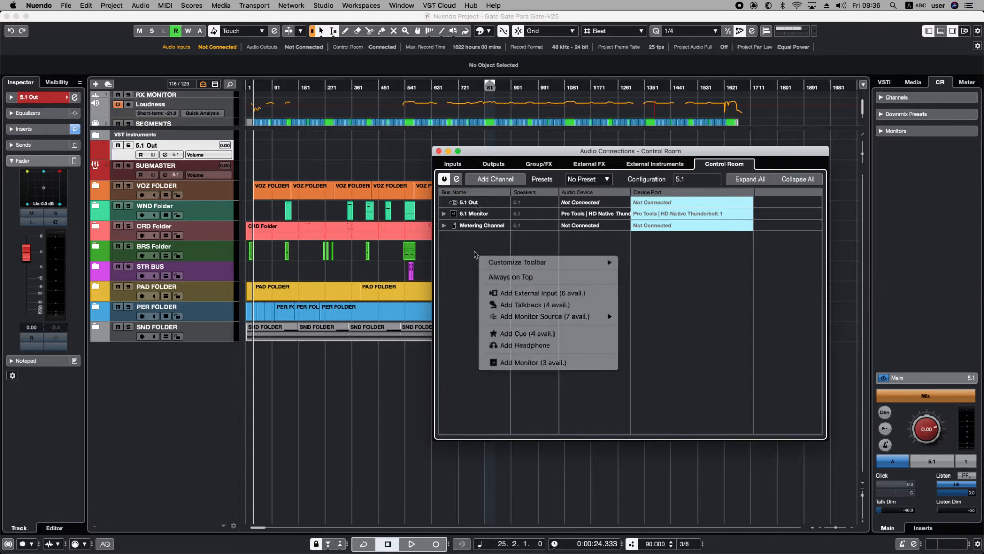
double_click(475, 214)
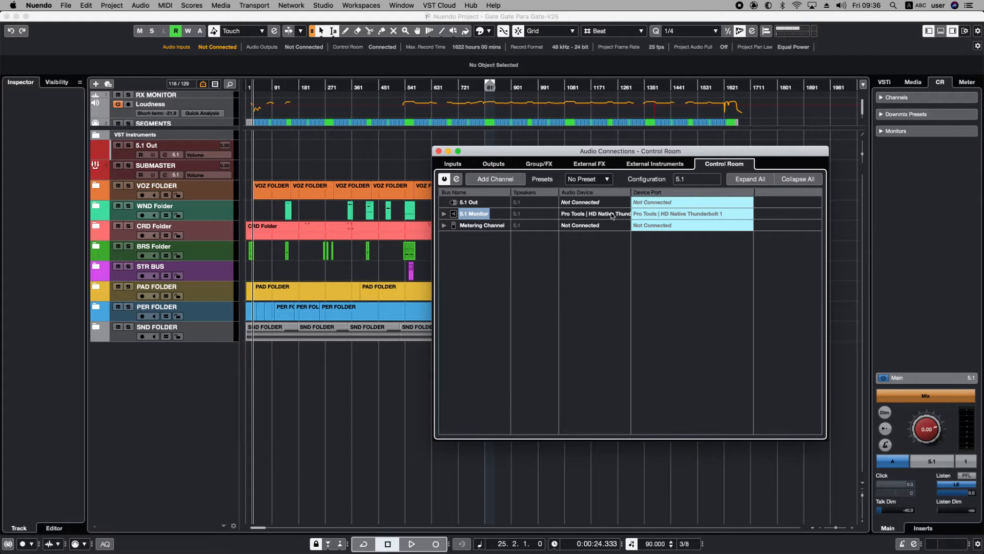
drag(631, 192, 659, 192)
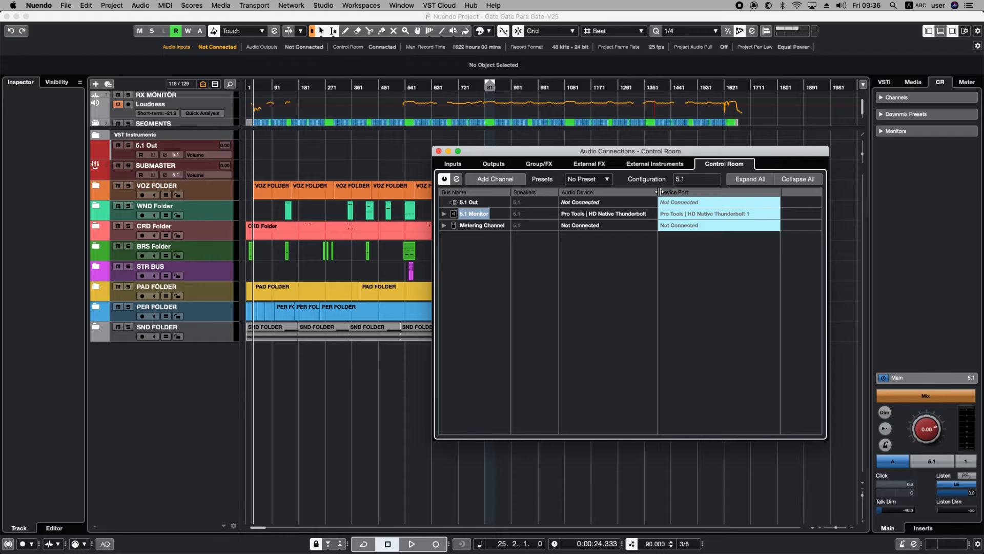
click(444, 214)
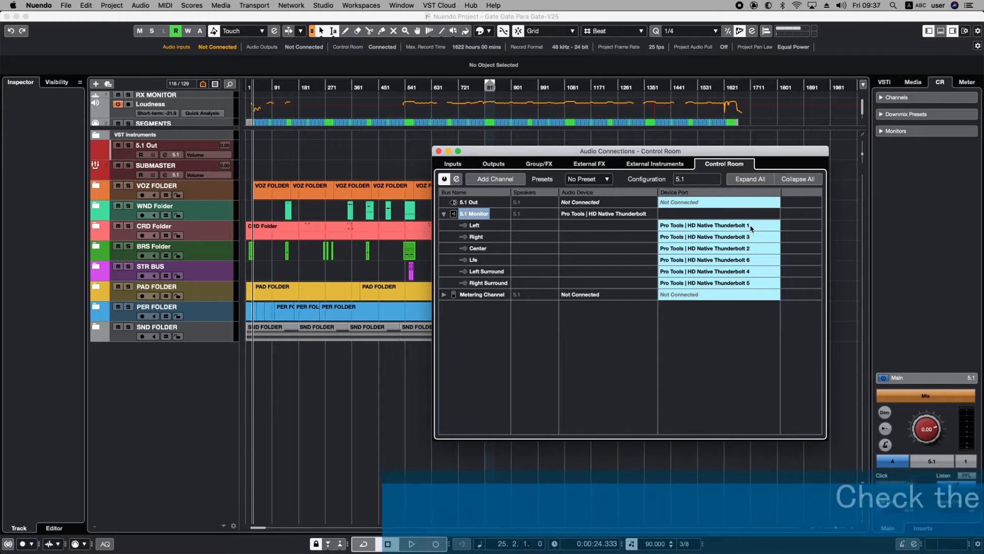
- Switch to Audio MIDI Setup and check the 5.1 Surround speaker channel assignments of the Pro Tools | HD Native Thunderbolt output
key(super+space)
text(audiomi)
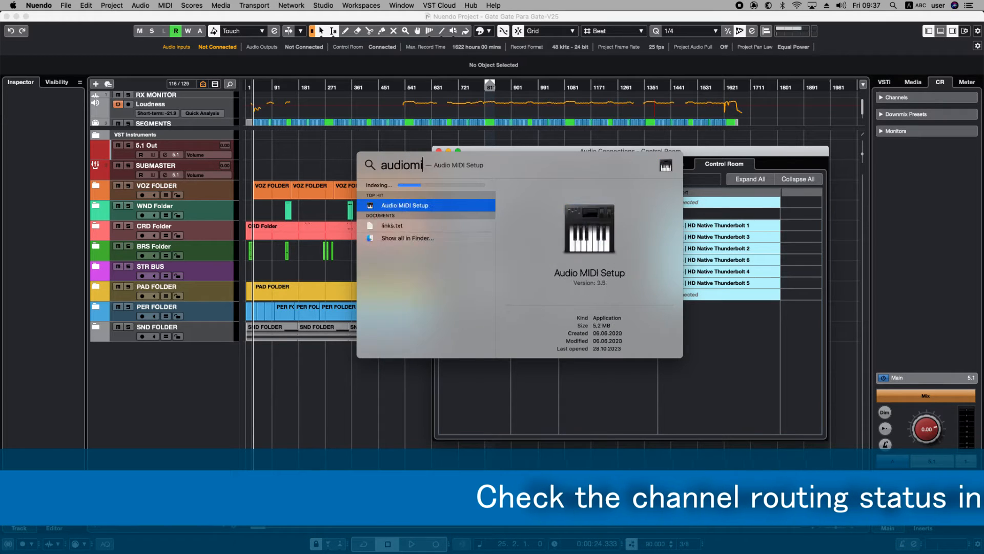
key(Return)
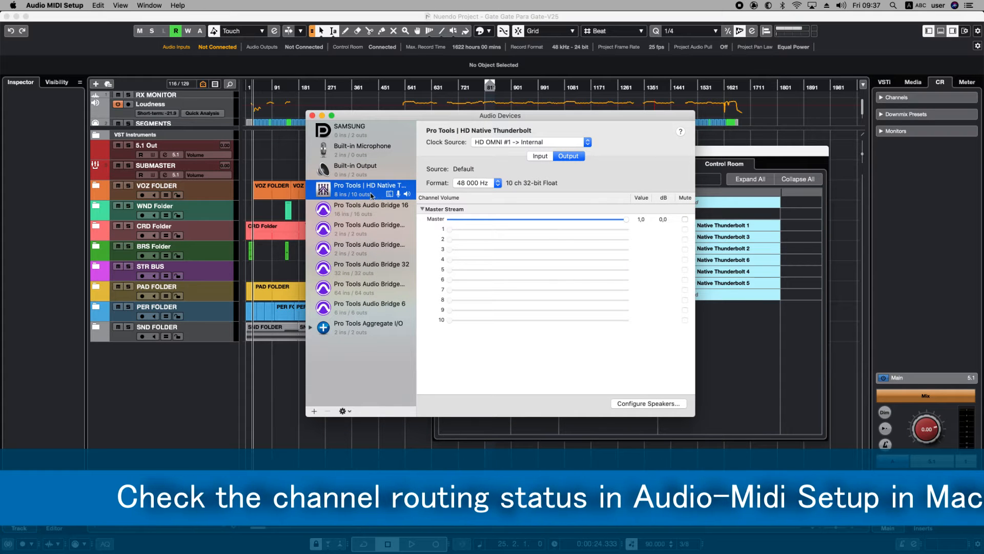
click(651, 403)
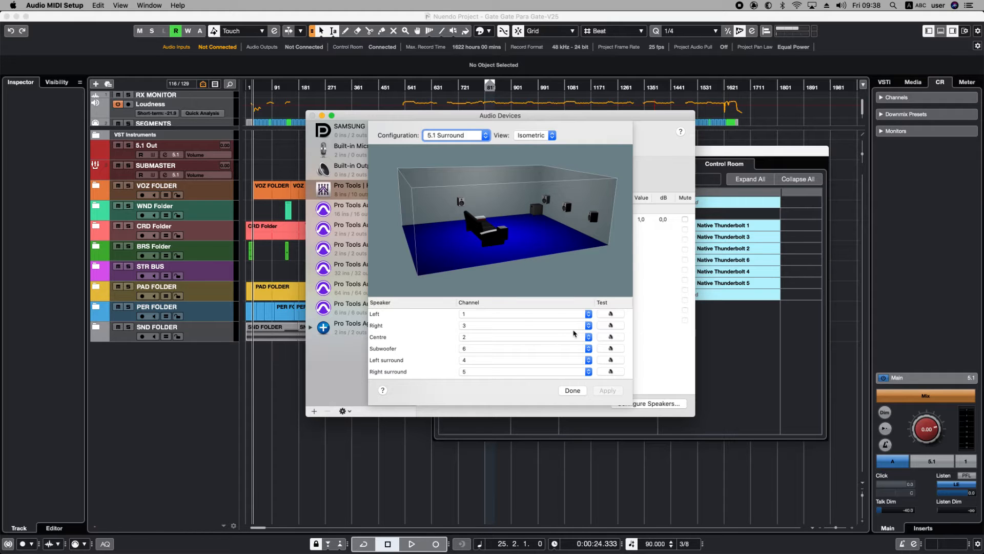
click(588, 327)
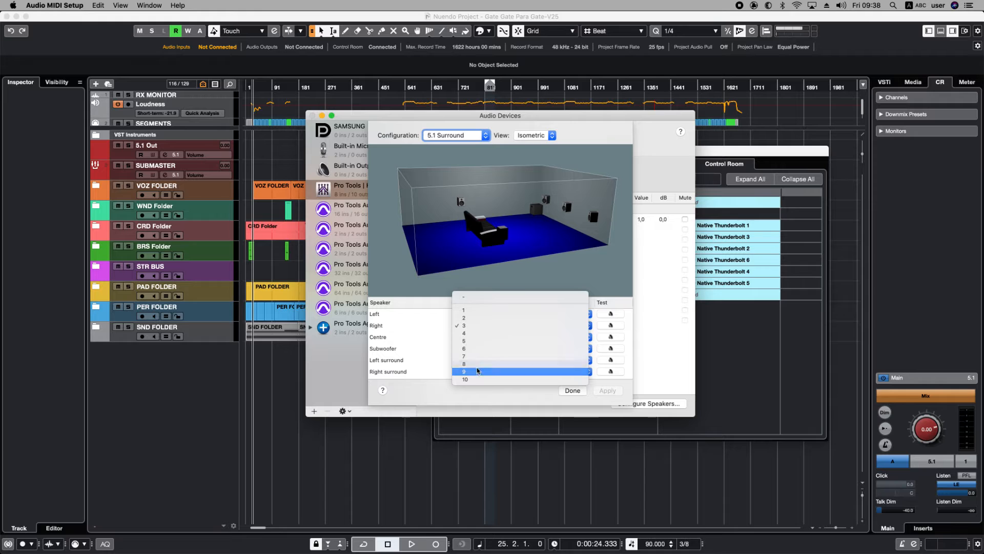
click(487, 325)
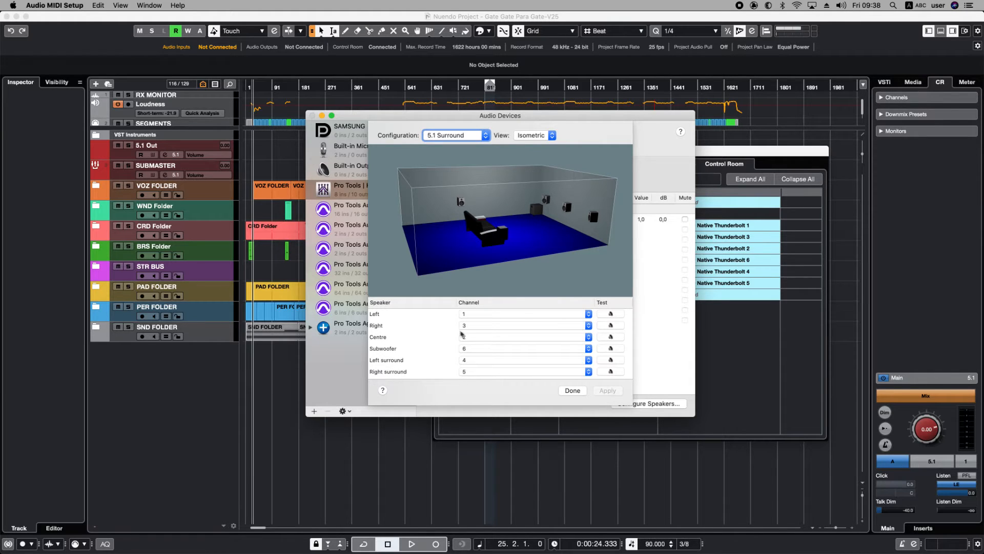
click(573, 391)
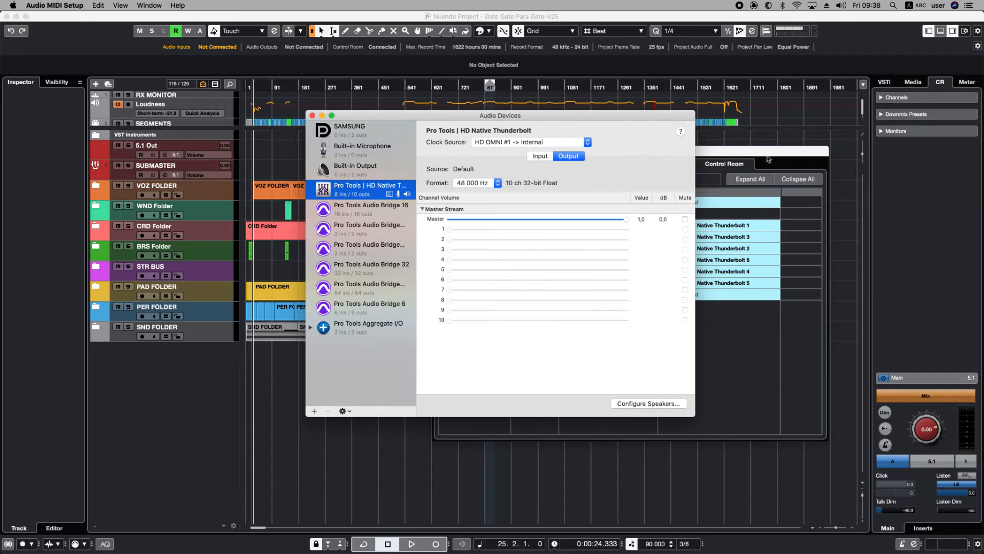
- Return to Nuendo, collapse the 5.1 Monitor's speaker list and close the Audio Connections window
click(769, 157)
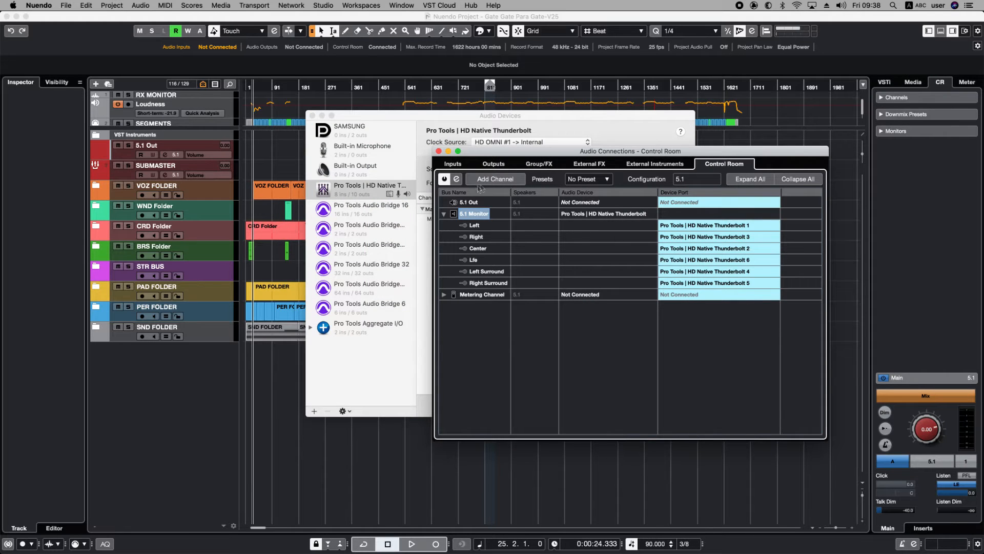
click(444, 214)
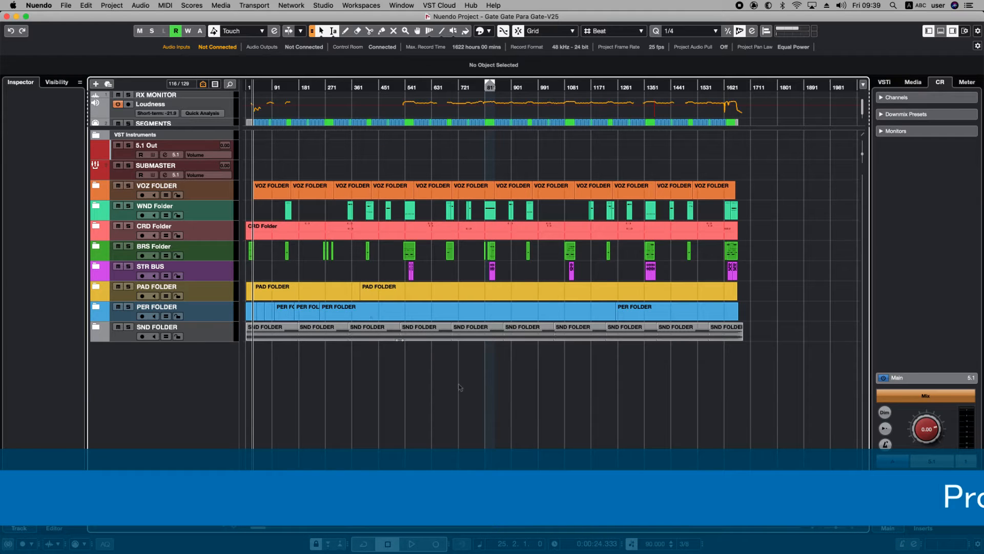
- Expand the VOZ FOLDER and the WND Folder in turn to examine their tracks, FX channels and buses, collapsing each again
click(230, 196)
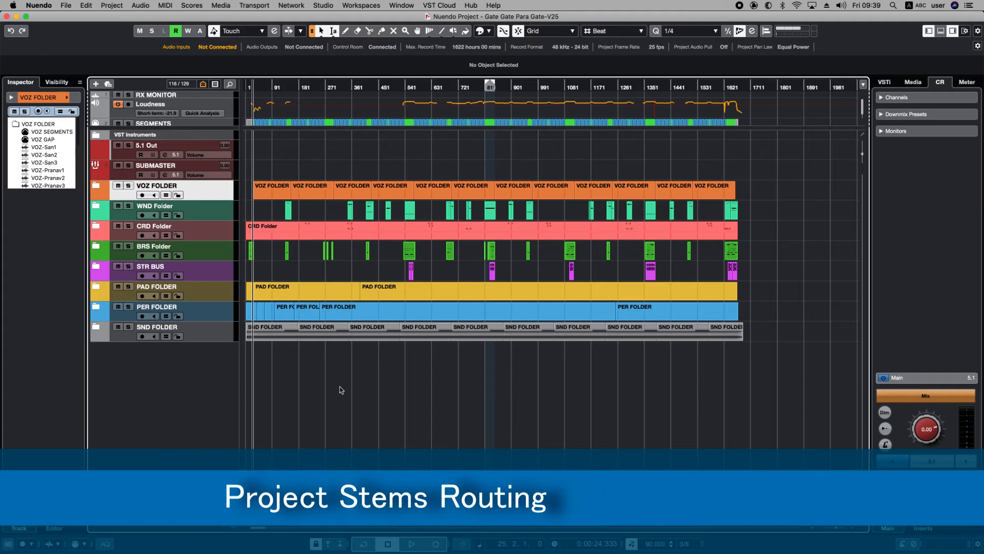
key(Return)
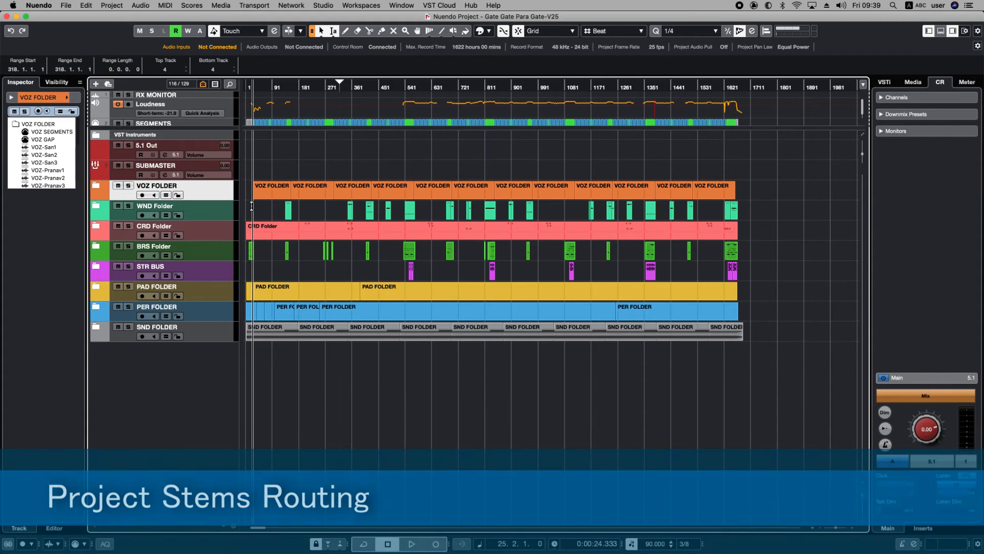
key(Return)
scroll(324, 244, down, 10)
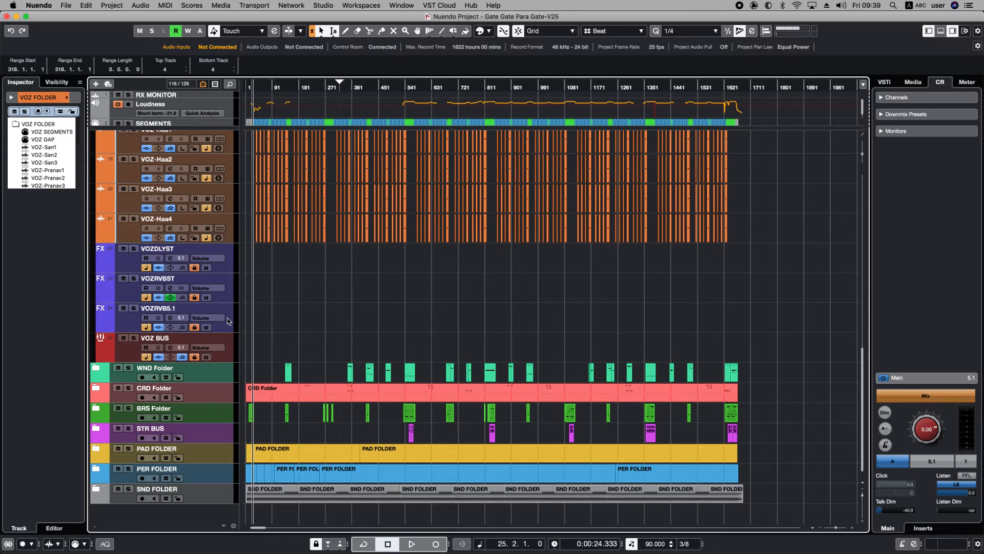
scroll(225, 346, up, 10)
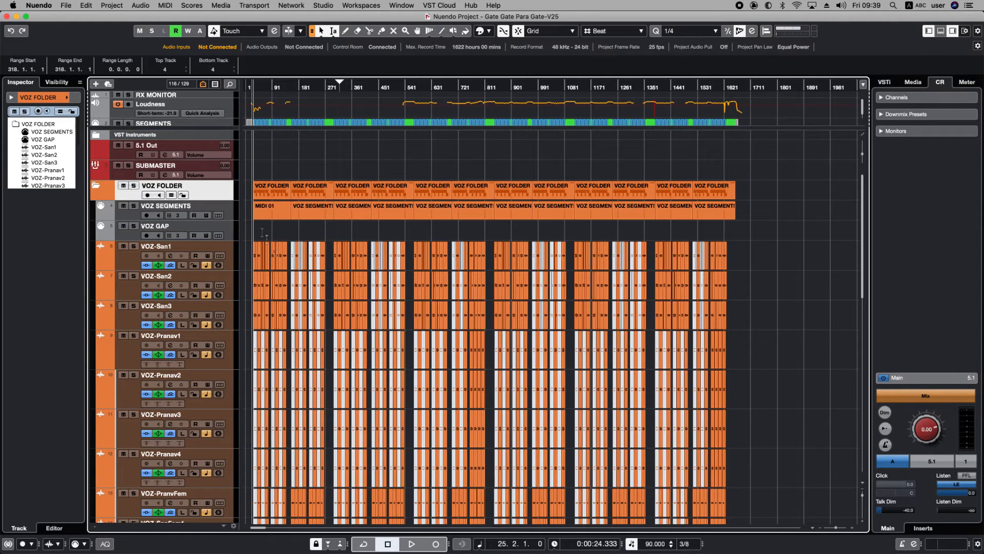
double_click(228, 194)
double_click(230, 218)
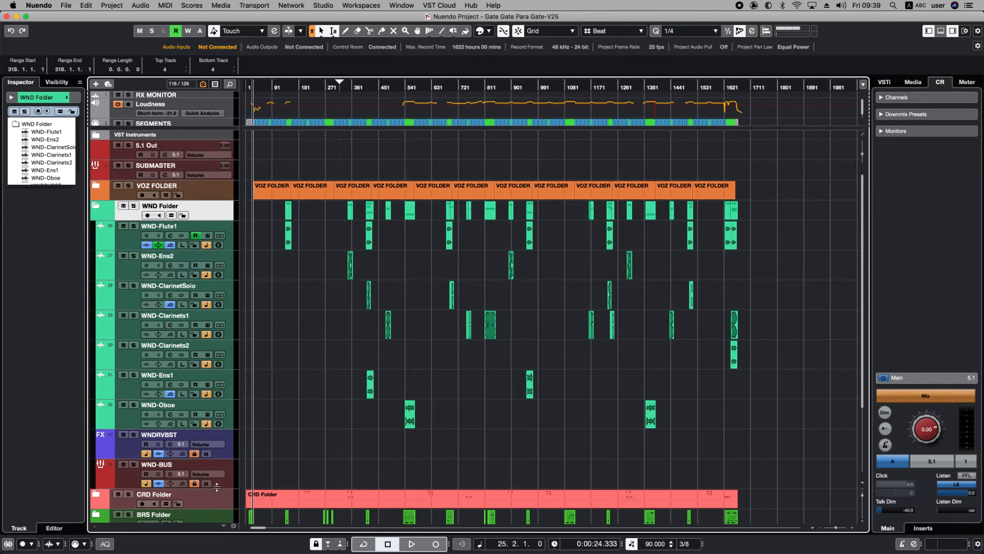
key(Return)
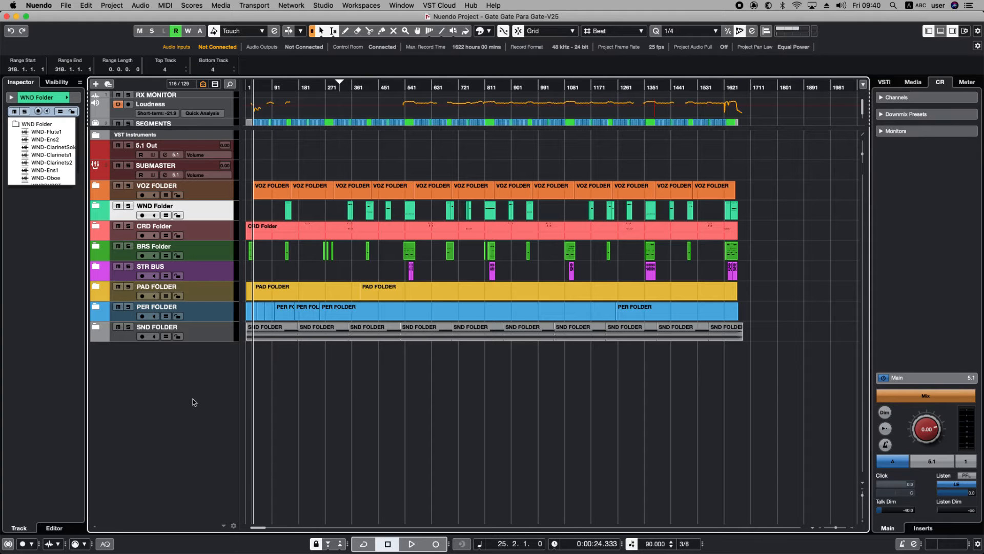
- Expand the CRD Folder to check the output routing of its CRD BUS, and collapse the folder again
click(229, 238)
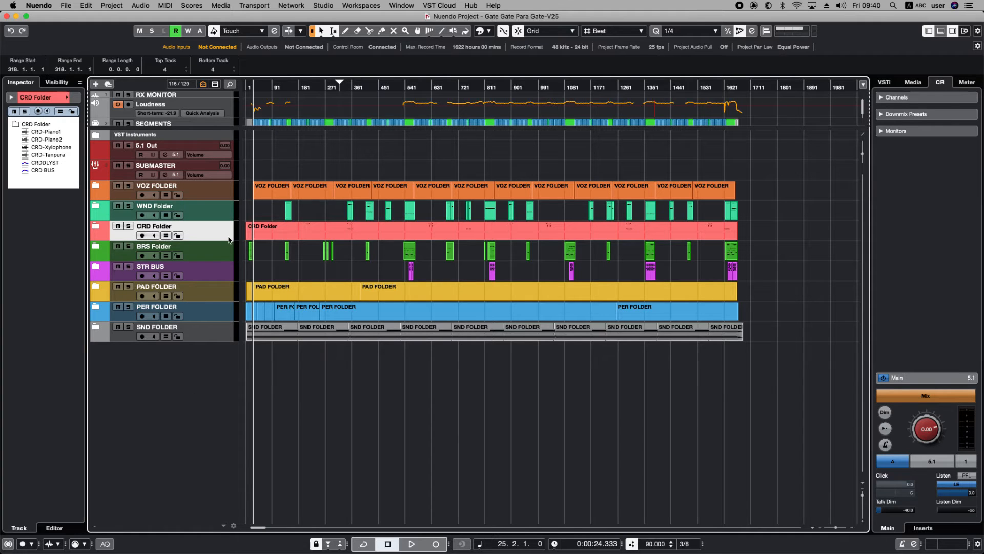
key(alt+e)
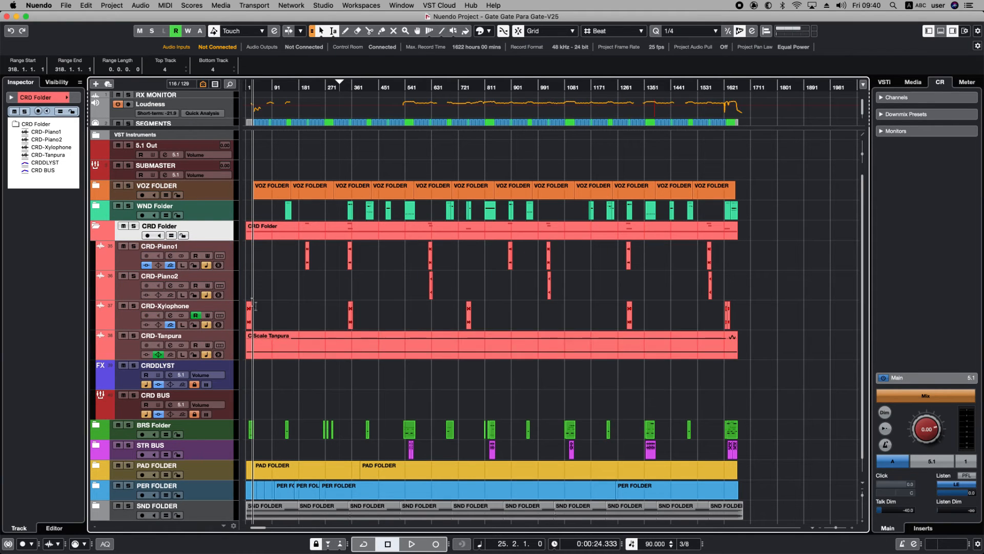
click(229, 415)
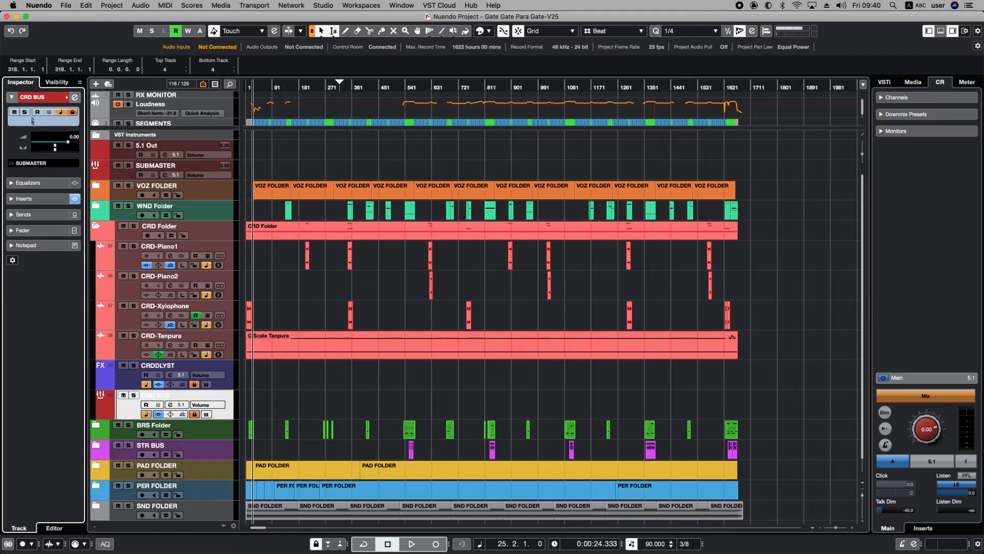
click(227, 217)
click(229, 238)
key(Return)
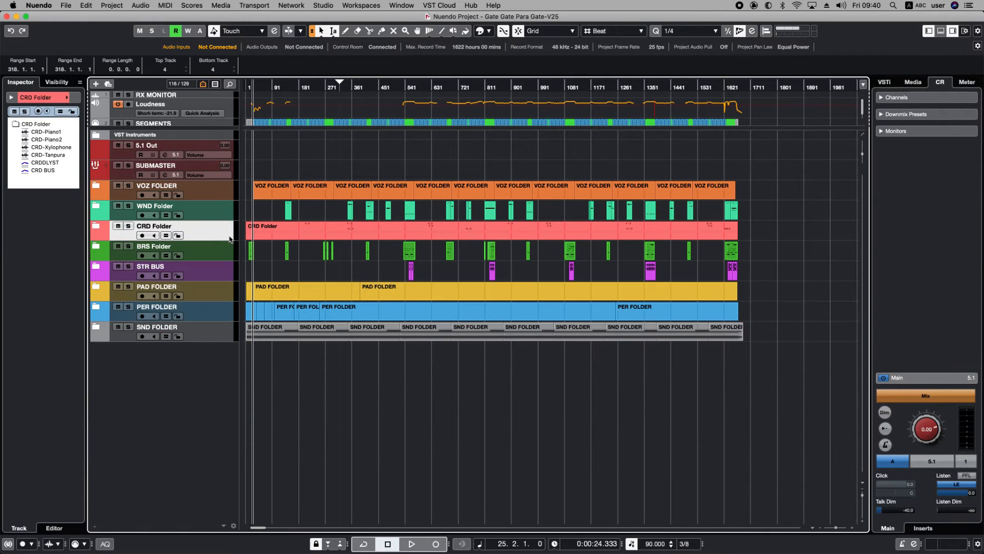
- Select the stem folders from VOZ FOLDER to SND FOLDER for an overview, and show the SUBMASTER group's output routing in its track settings
click(444, 289)
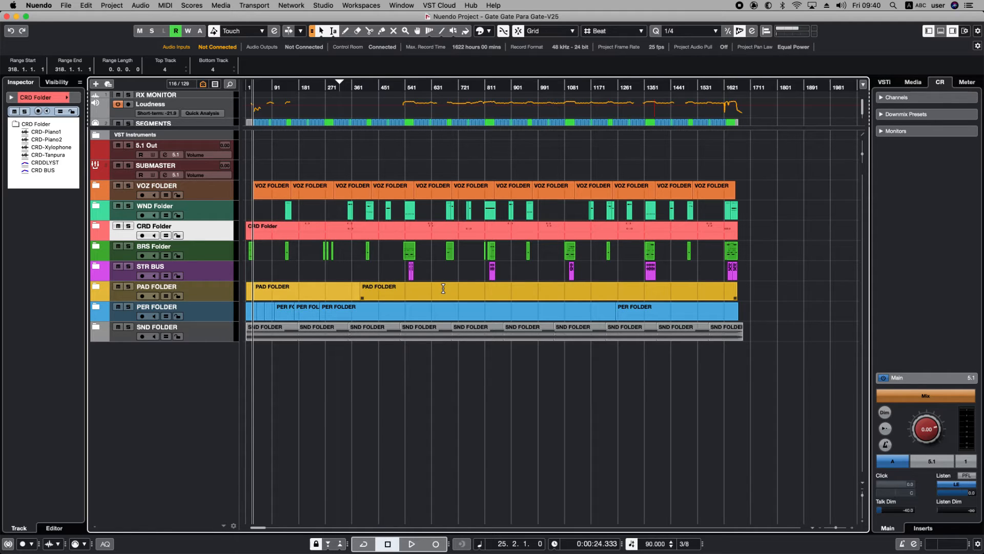
click(230, 196)
shift+click(228, 329)
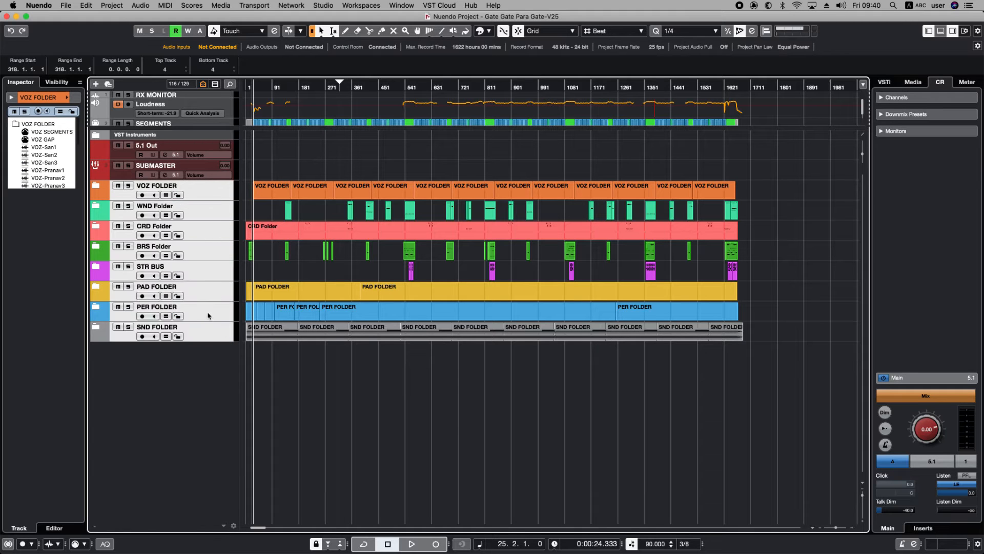
click(231, 193)
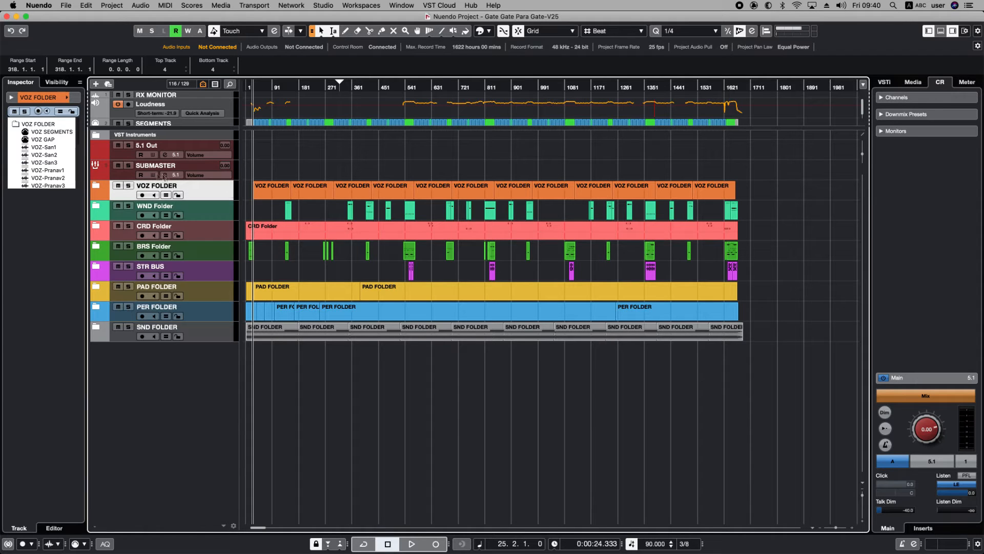
click(131, 177)
click(11, 97)
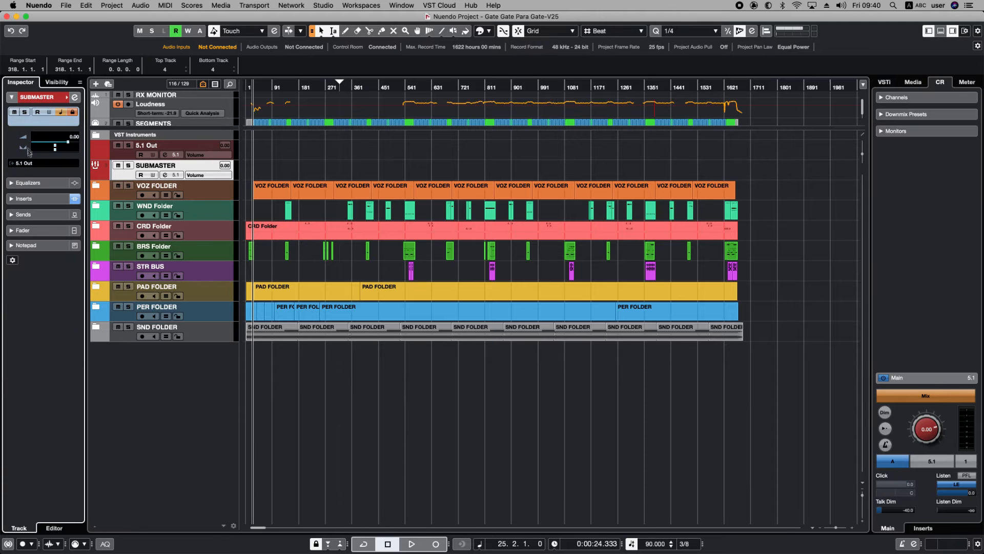
- Select the 5.1 Out track and recheck the Control Room channels in Audio Connections, closing the window again
click(129, 158)
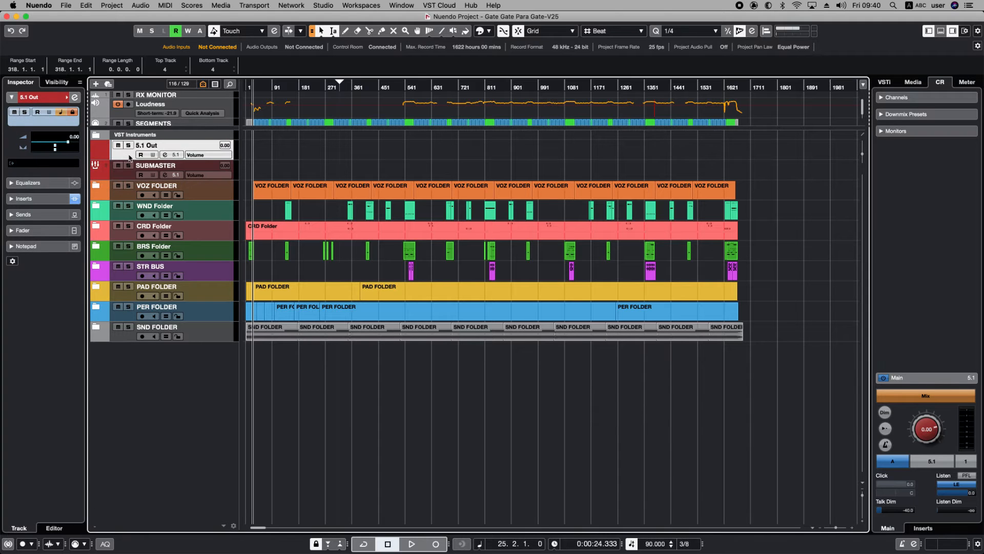
key(F4)
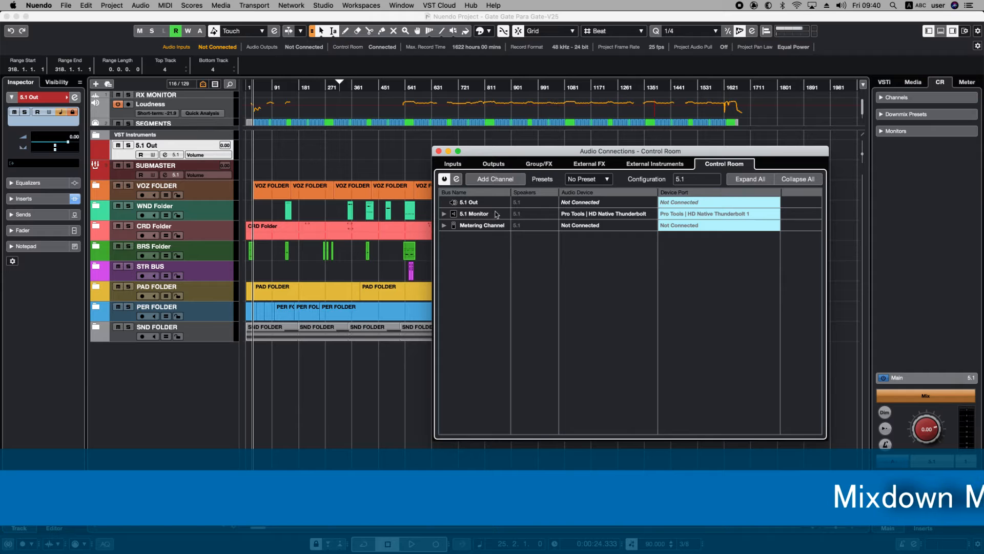
key(F4)
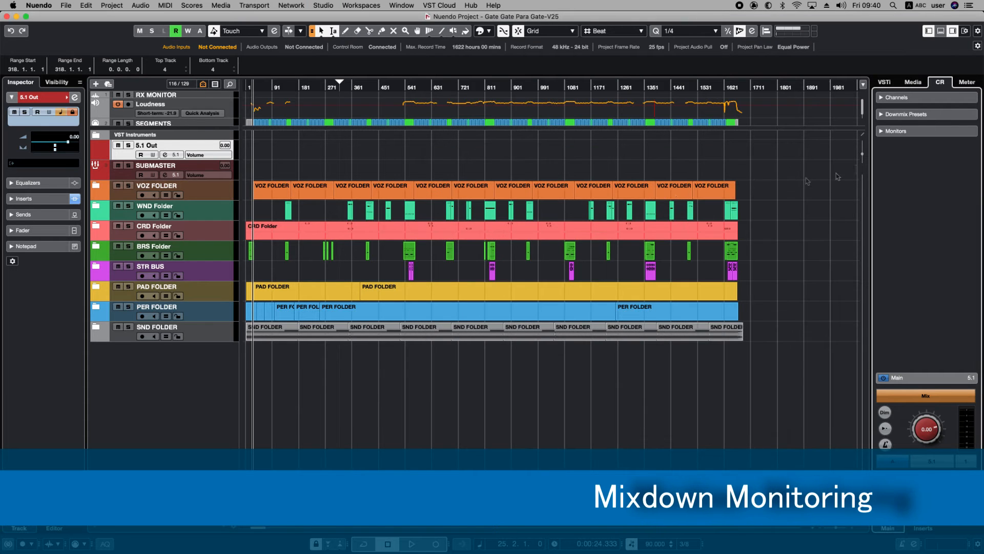
- Show the Control Room's downmix presets, enlarge the timeline view and play short passages of the mix with the 5.1 preset
click(918, 114)
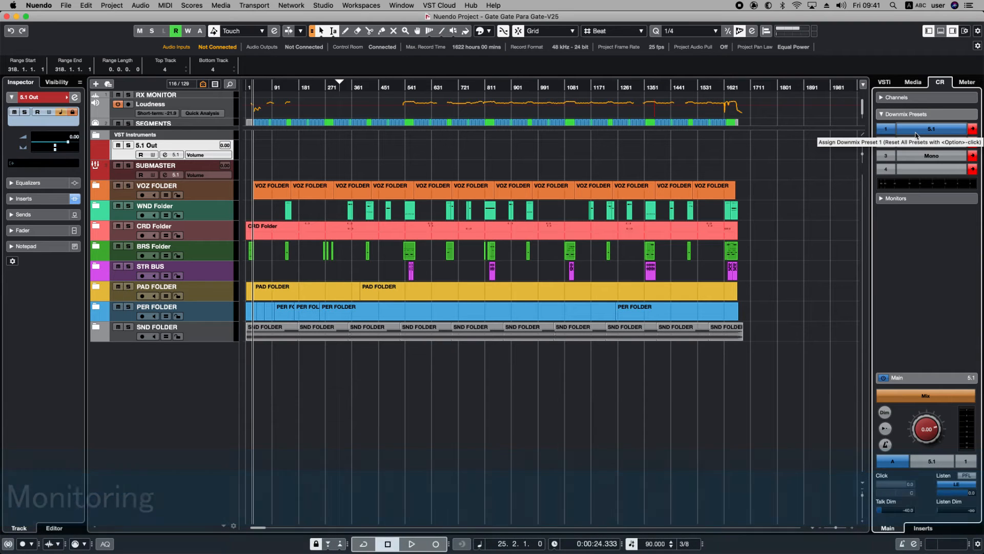
key(h)
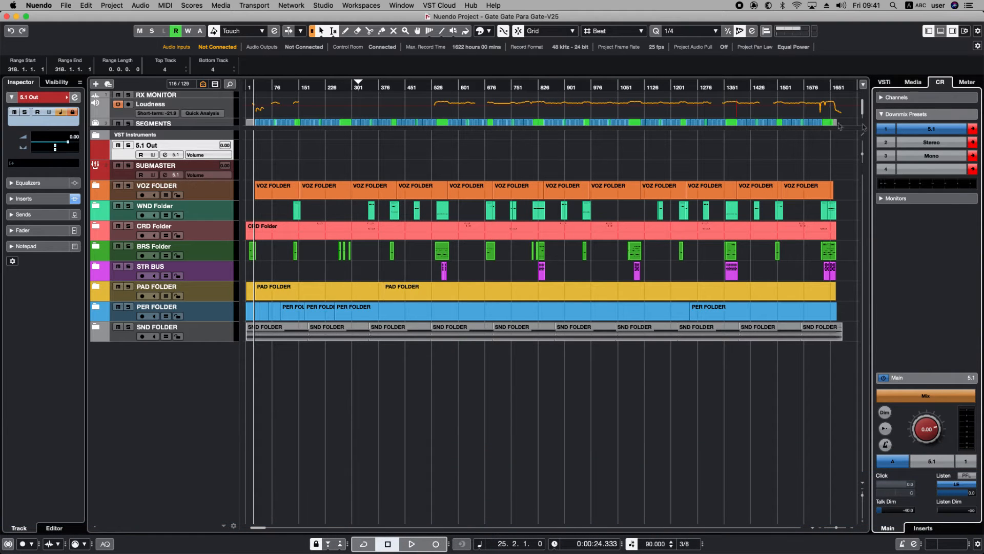
key(h)
key(h)
key(h)
key(h)
key(h)
key(space)
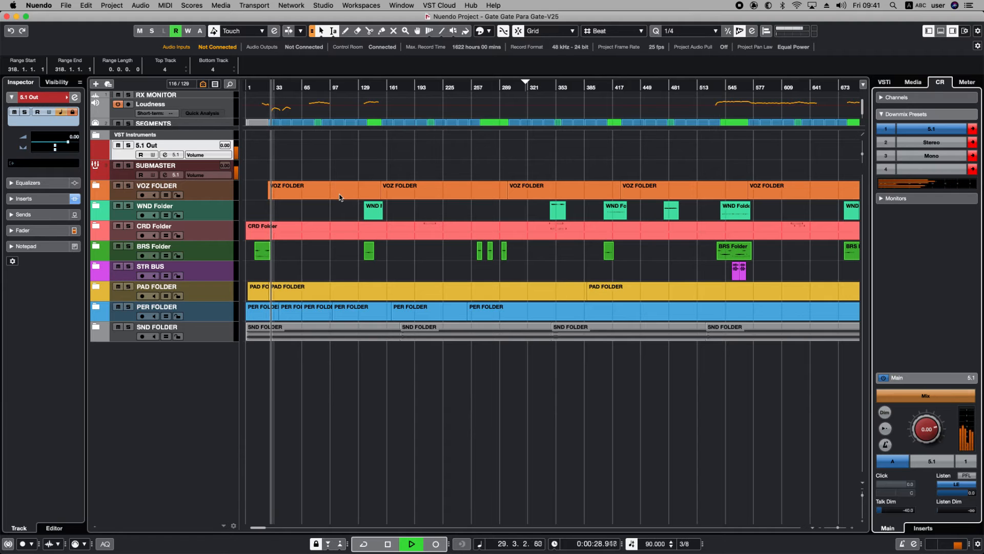
key(space)
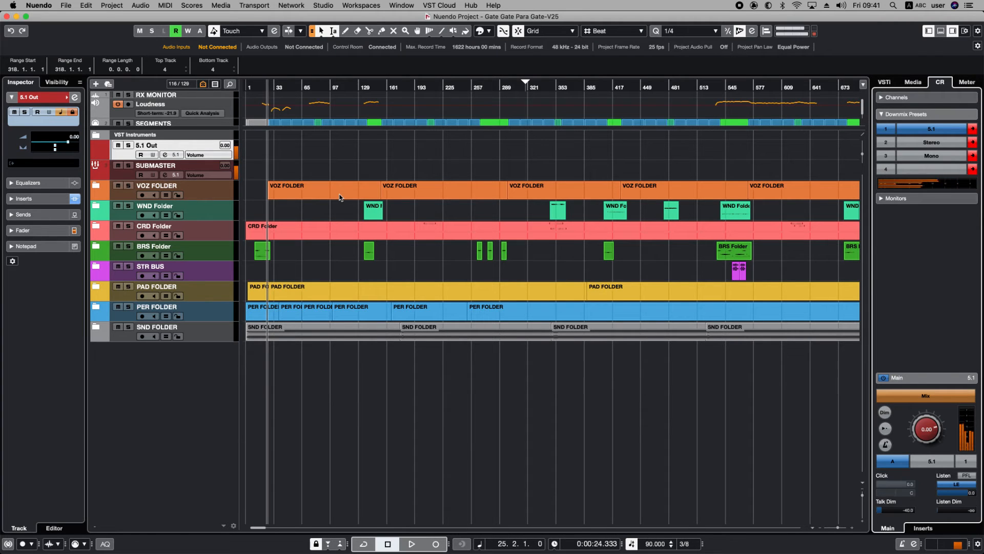
click(347, 195)
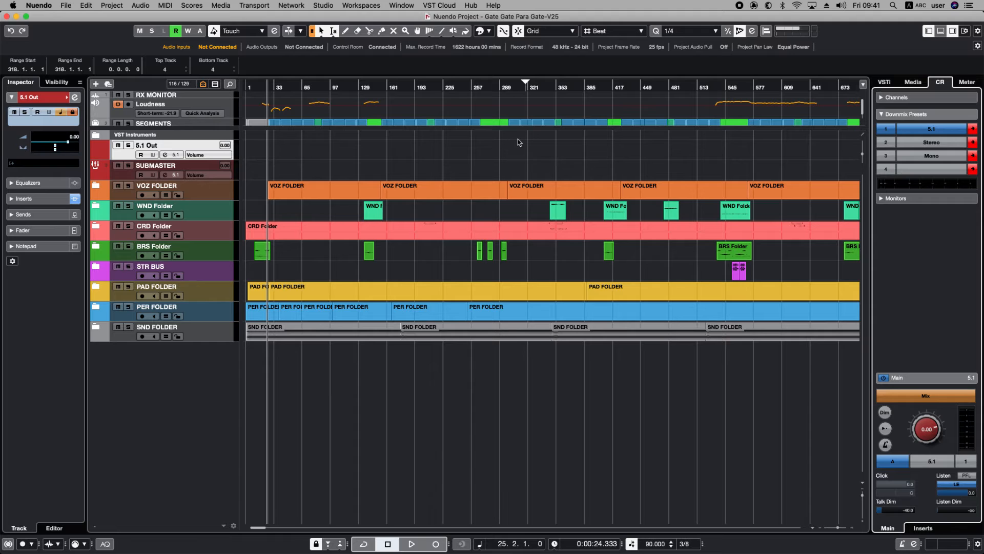
key(space)
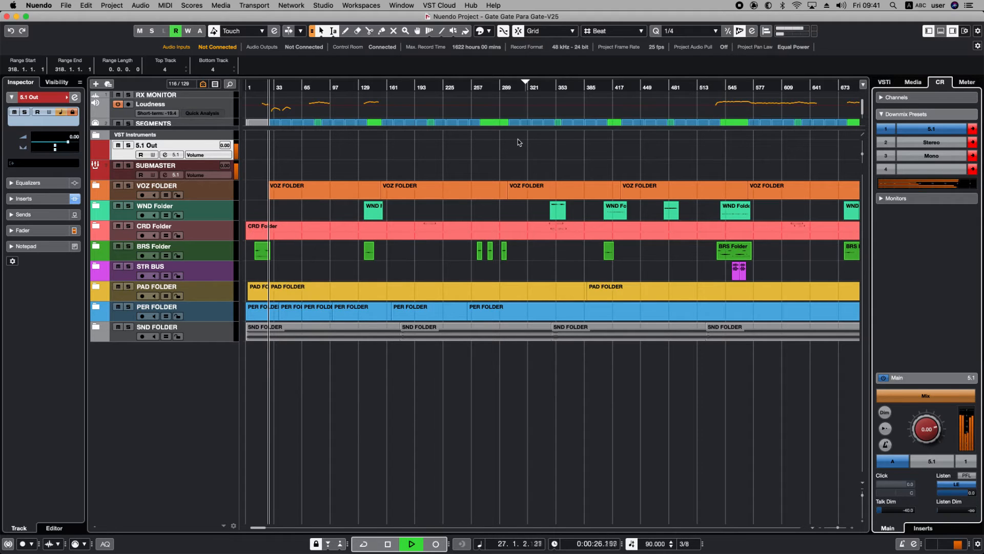
key(space)
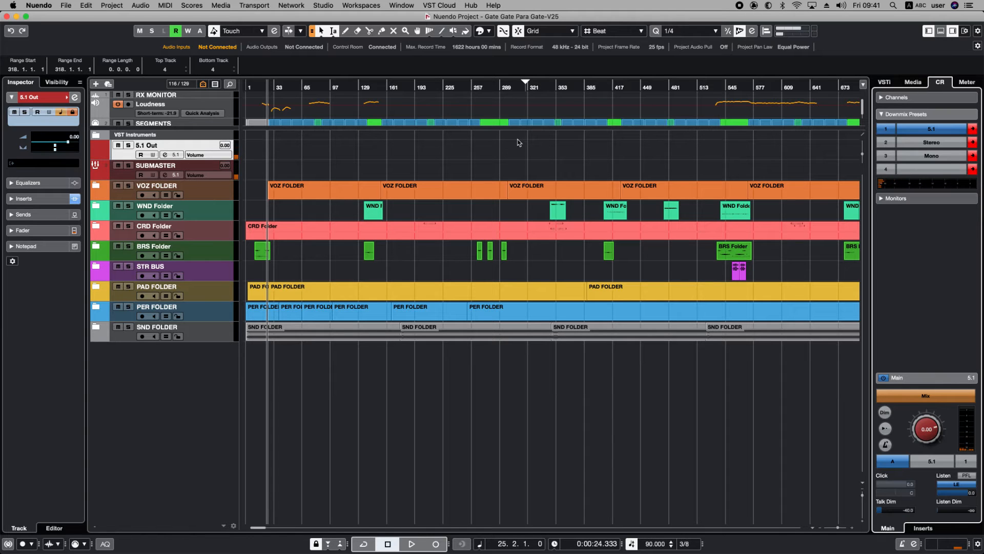
- Switch between the Stereo and 5.1 downmix presets, ending on Stereo, and play a short passage of the mix
click(935, 143)
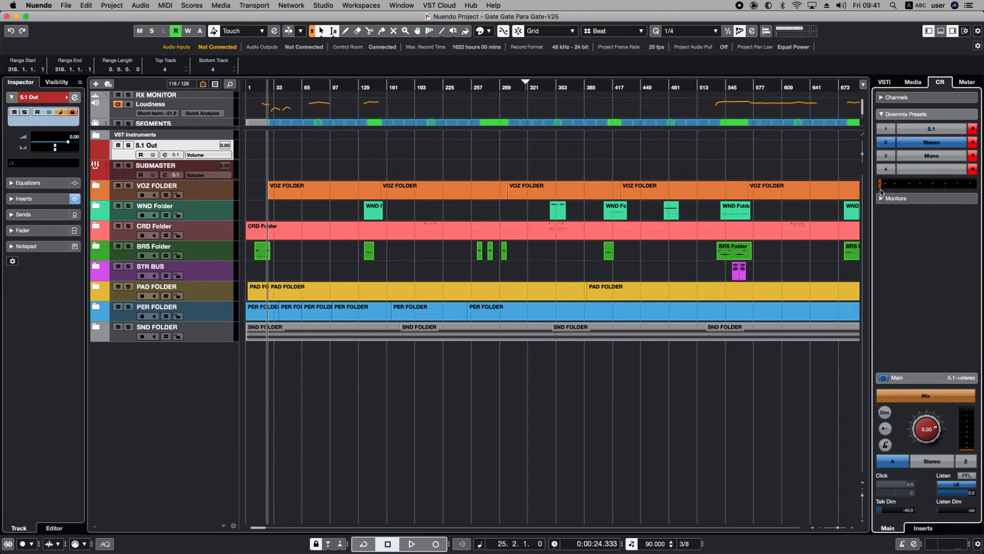
click(936, 130)
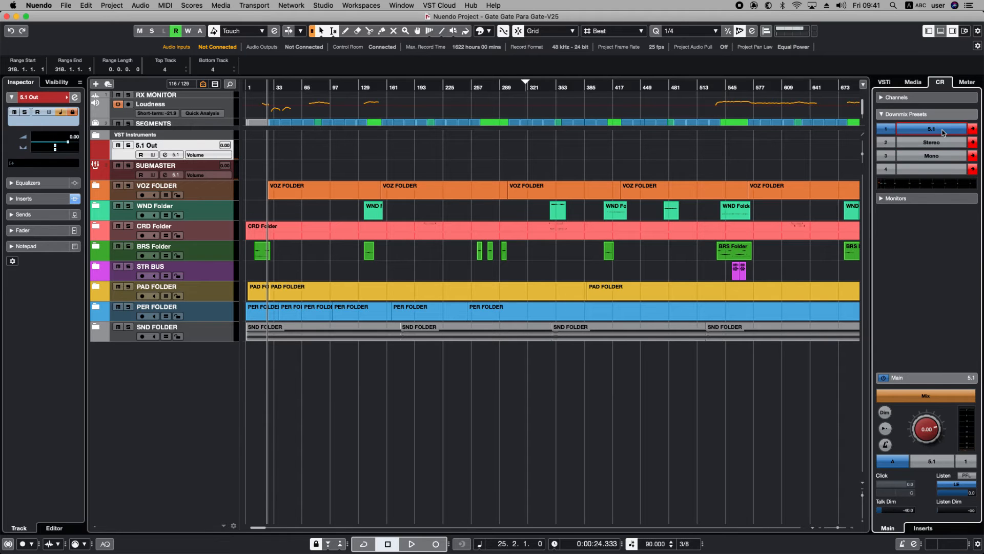
click(909, 143)
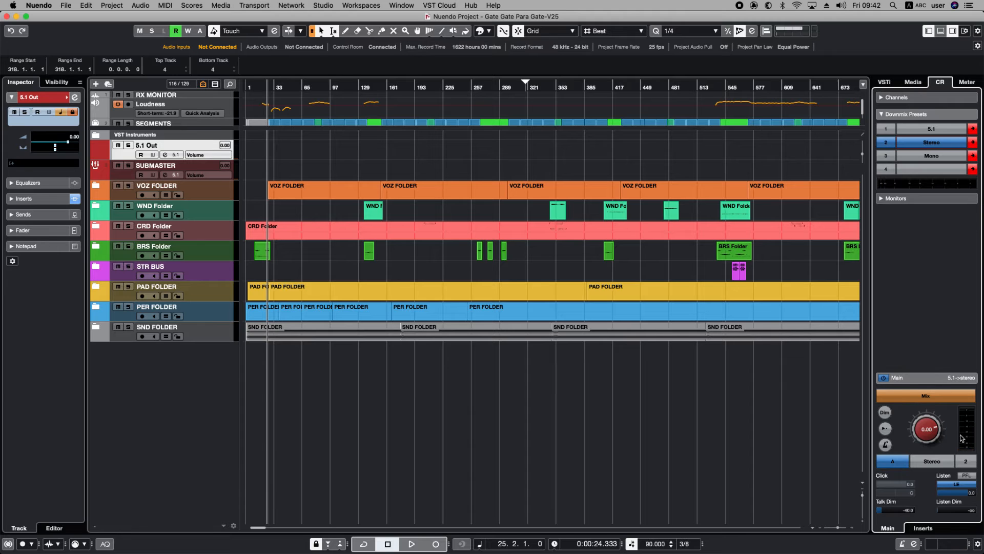
key(space)
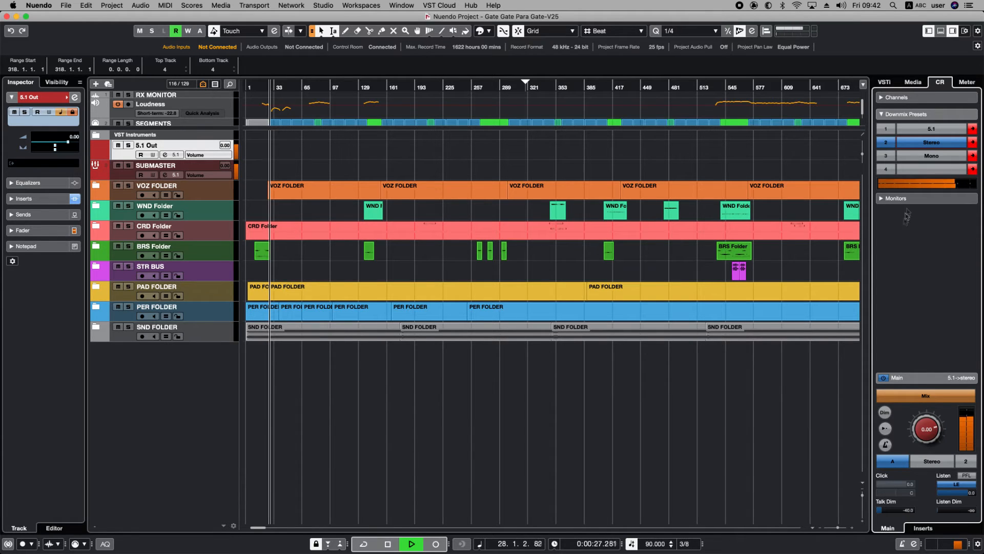
key(space)
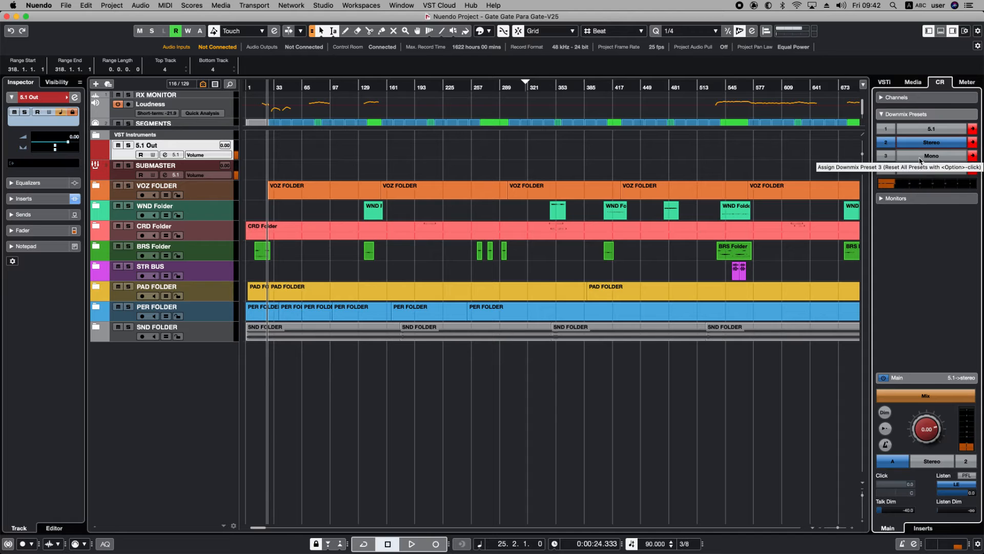
- Audition a passage with the Mono downmix preset and return the monitoring to the 5.1 preset
click(920, 160)
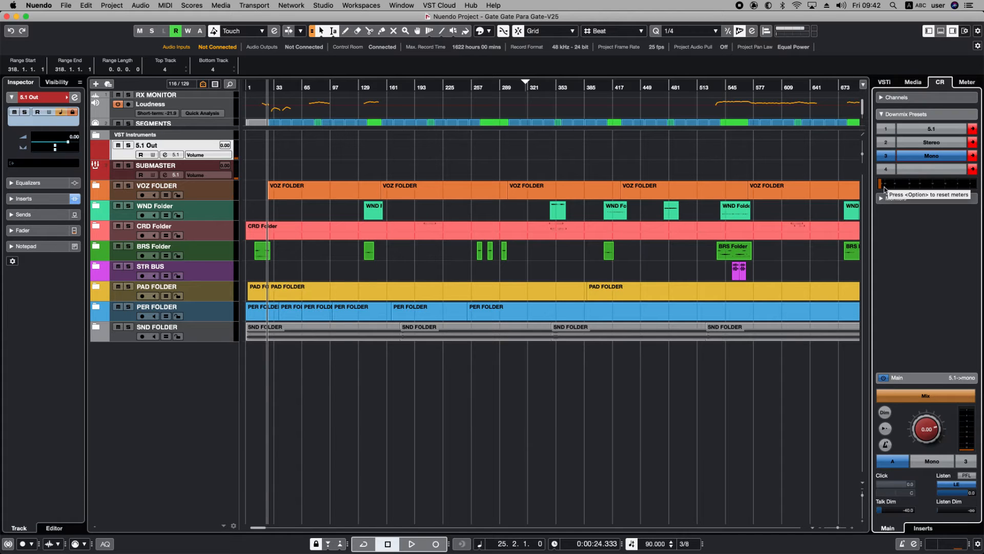
key(space)
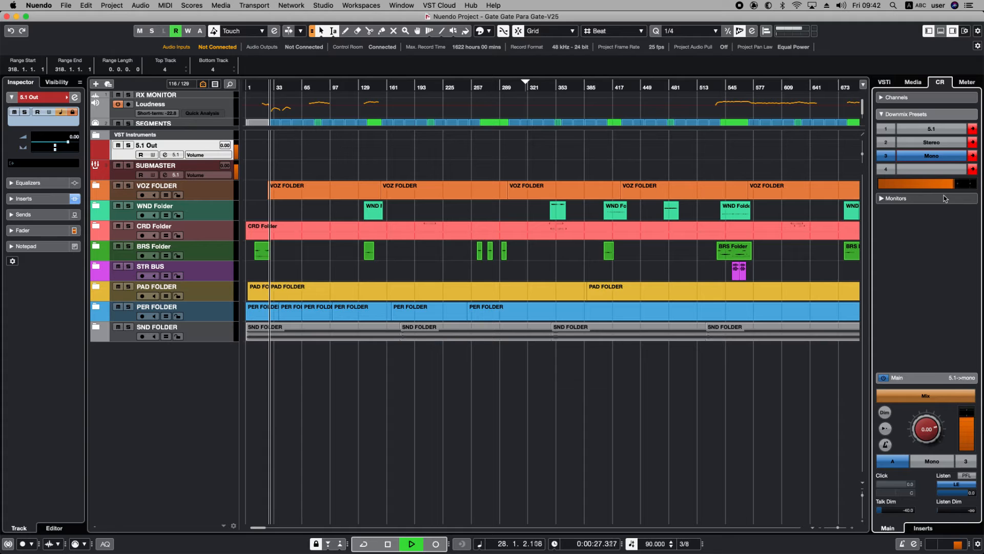
key(space)
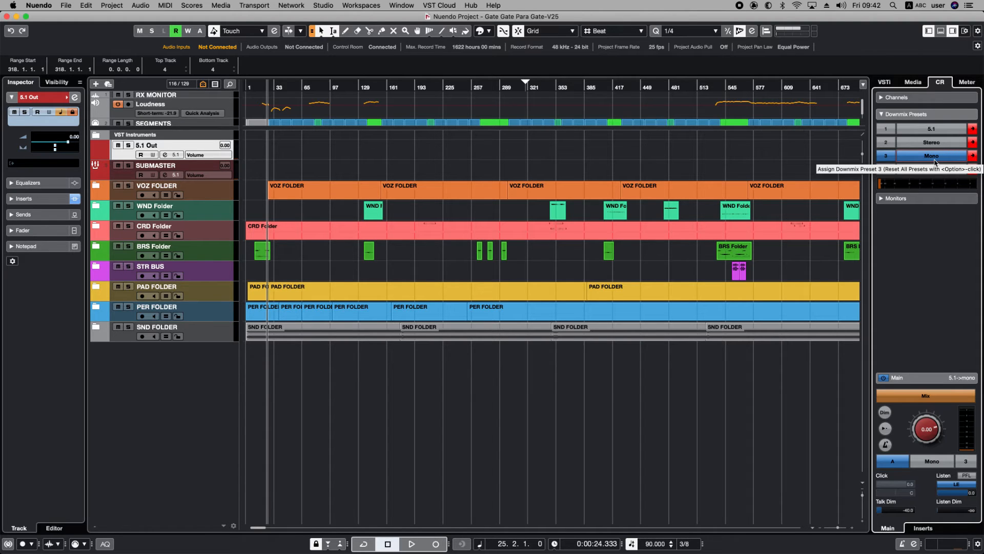
alt+click(934, 162)
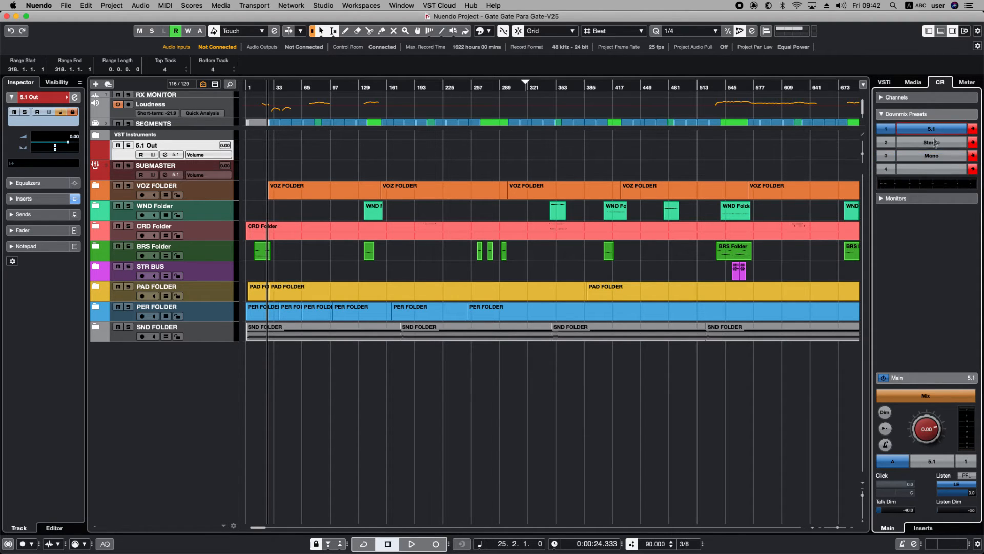
- View the Control Room connections, and expand VOZ FOLDER to look through its tracks before collapsing it
key(F4)
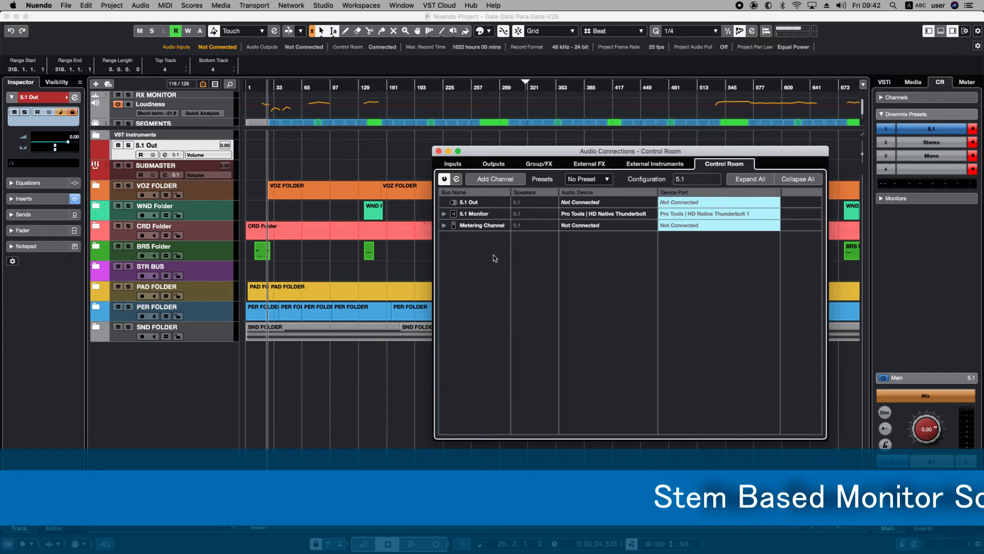
click(214, 197)
key(Return)
scroll(346, 278, down, 4)
scroll(347, 278, down, 10)
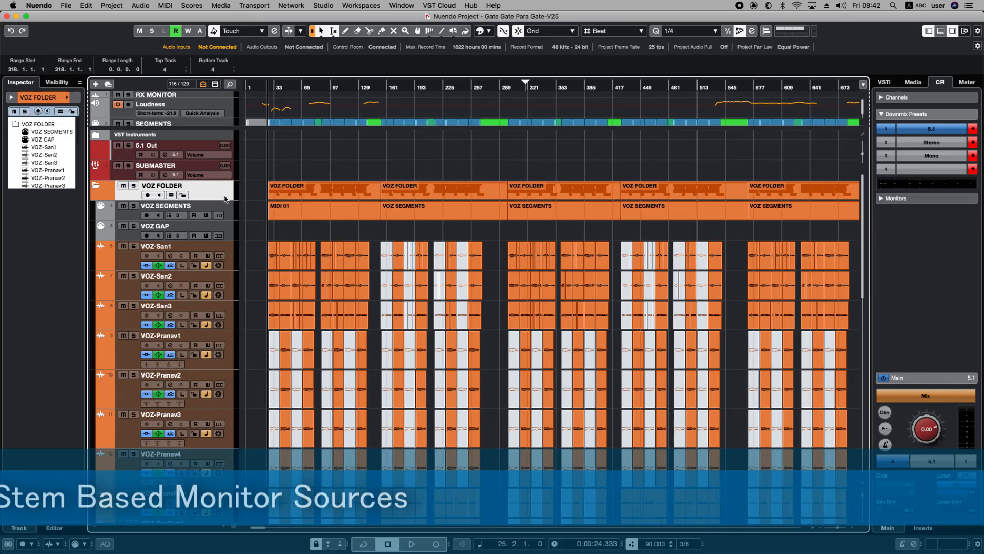
key(Return)
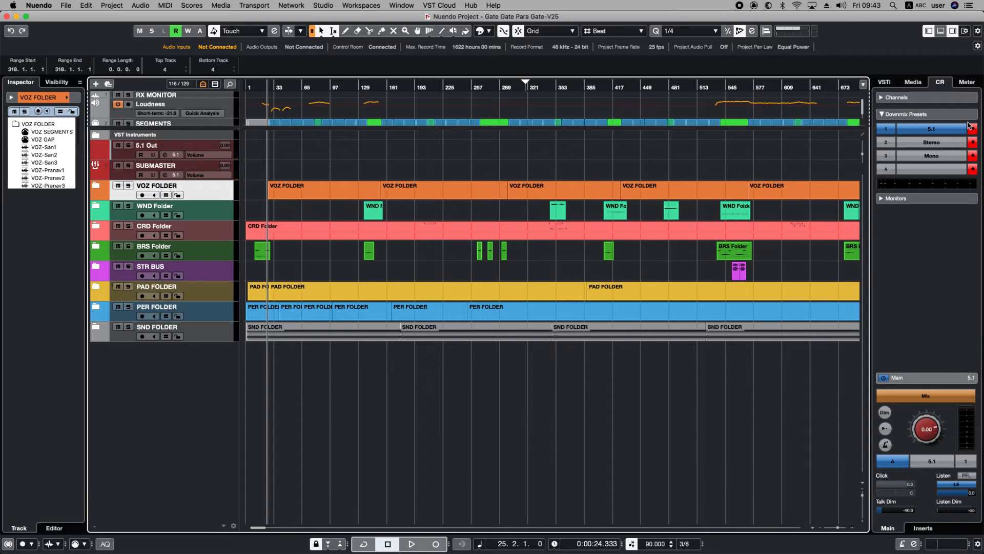
- Add the VOZ BUS group as a Control Room monitor source and show the monitor source list
key(F4)
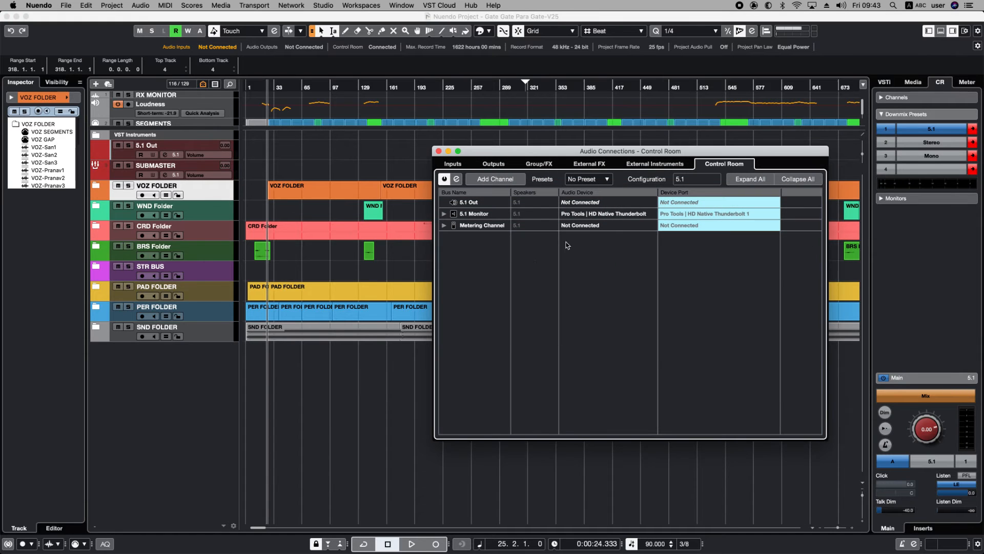
right_click(482, 273)
mouse_move(543, 331)
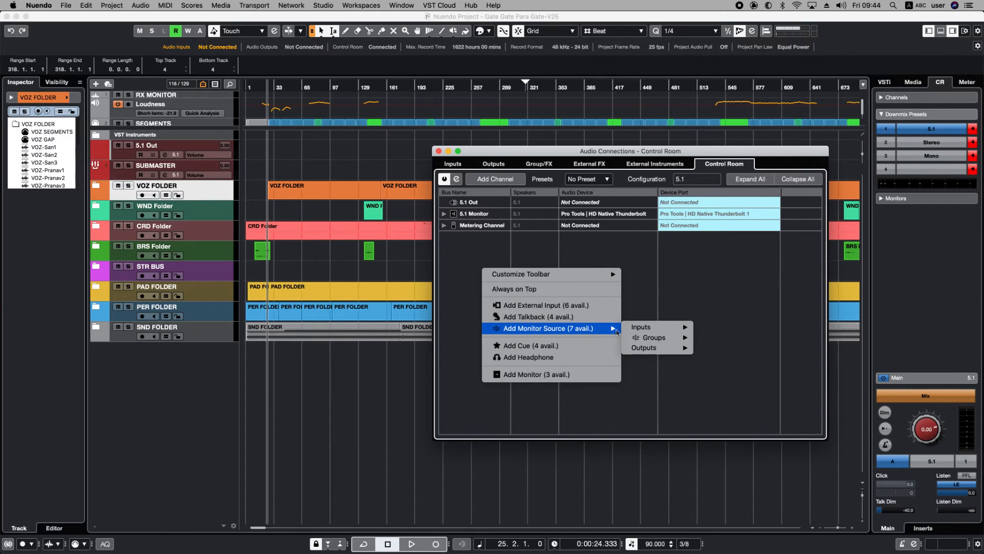
mouse_move(653, 337)
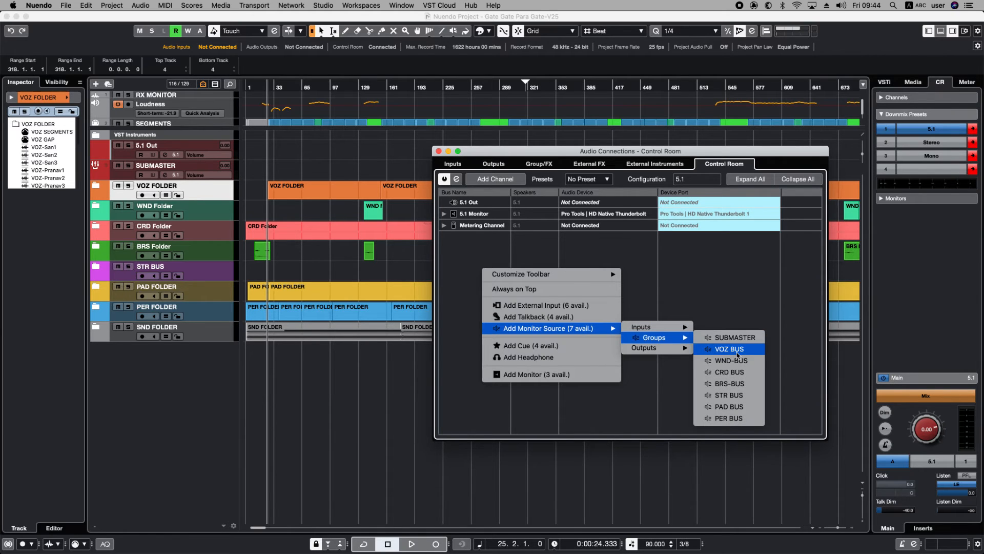
click(730, 349)
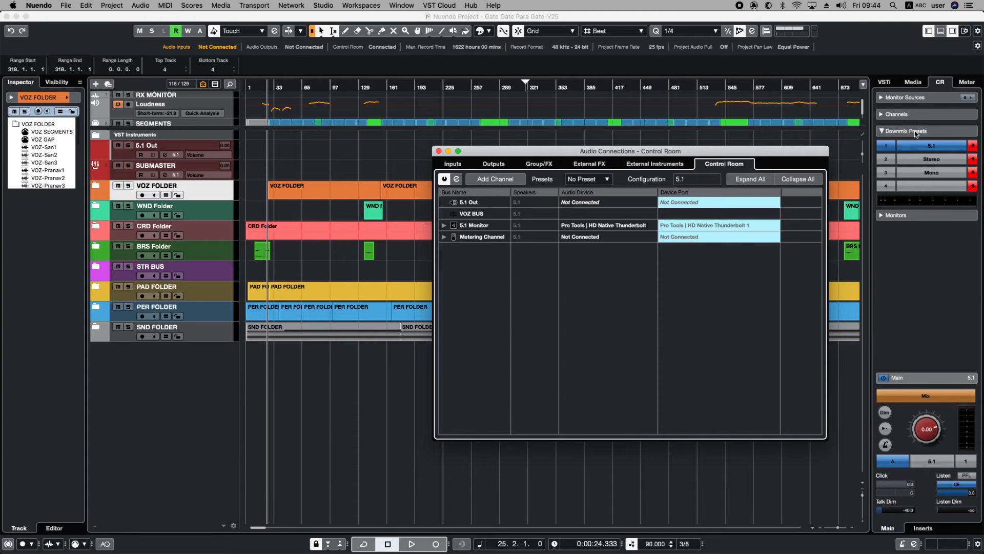
click(882, 98)
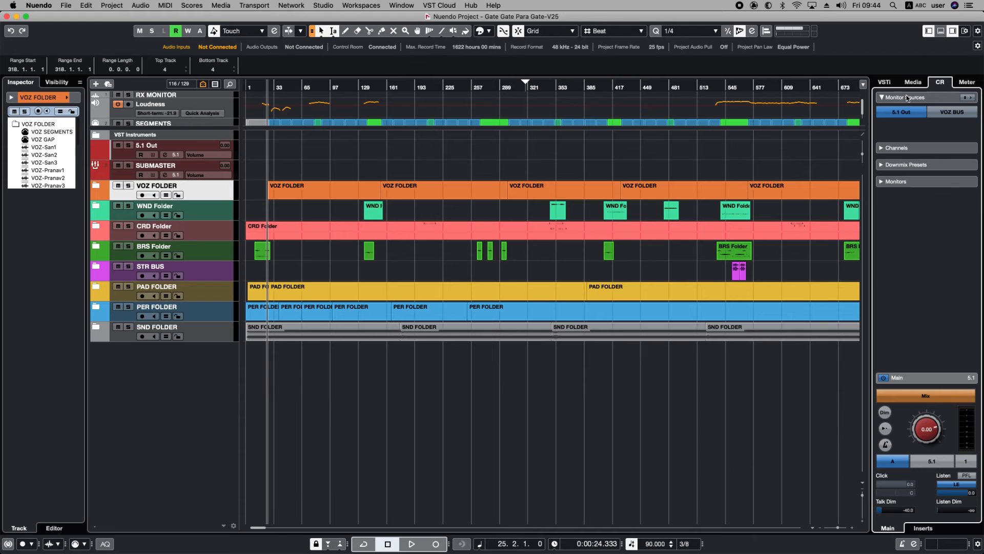
- Add WND-BUS, CRD BUS, BRS-BUS, STR BUS, PAD BUS and PER BUS as monitor sources, and close the Audio Connections window
key(F4)
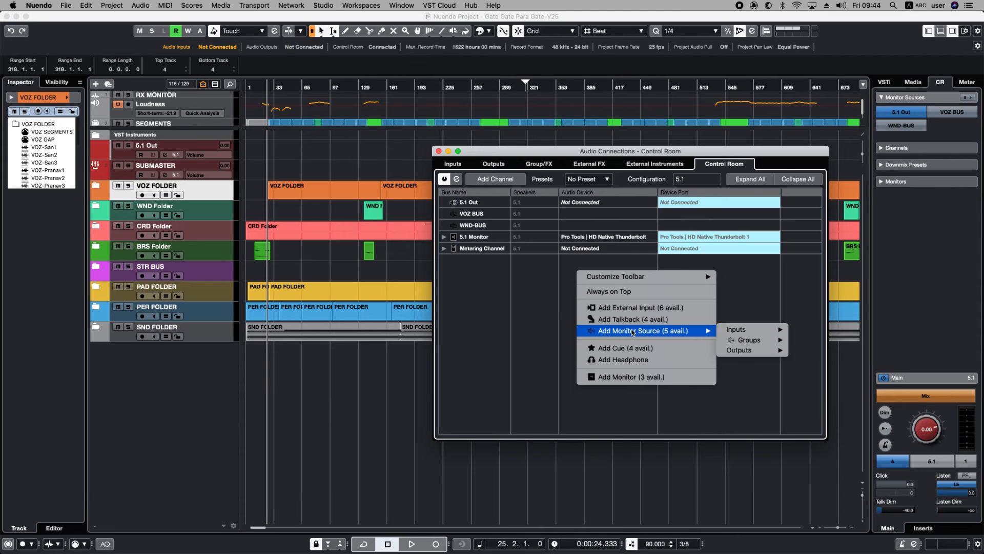
mouse_move(751, 342)
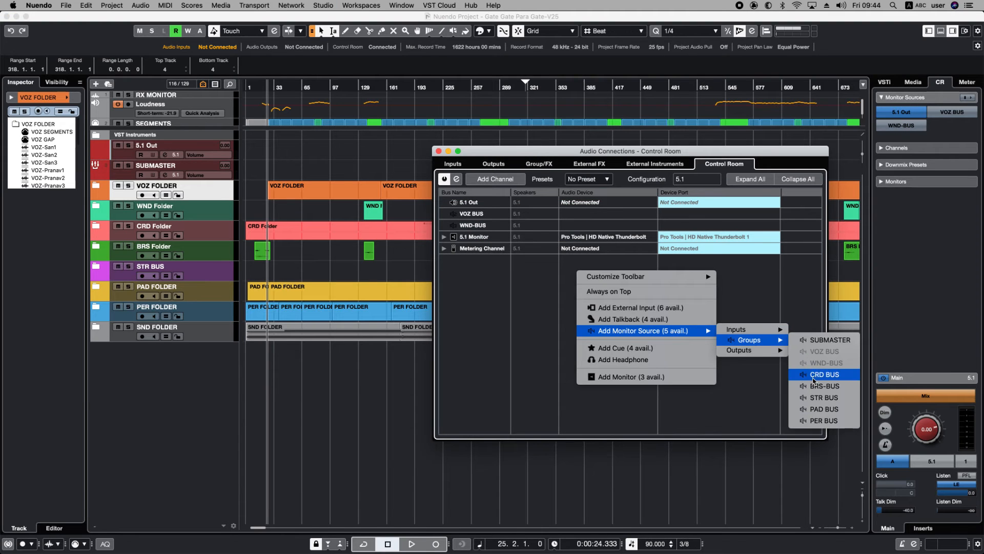
click(820, 375)
right_click(557, 291)
click(743, 403)
right_click(635, 317)
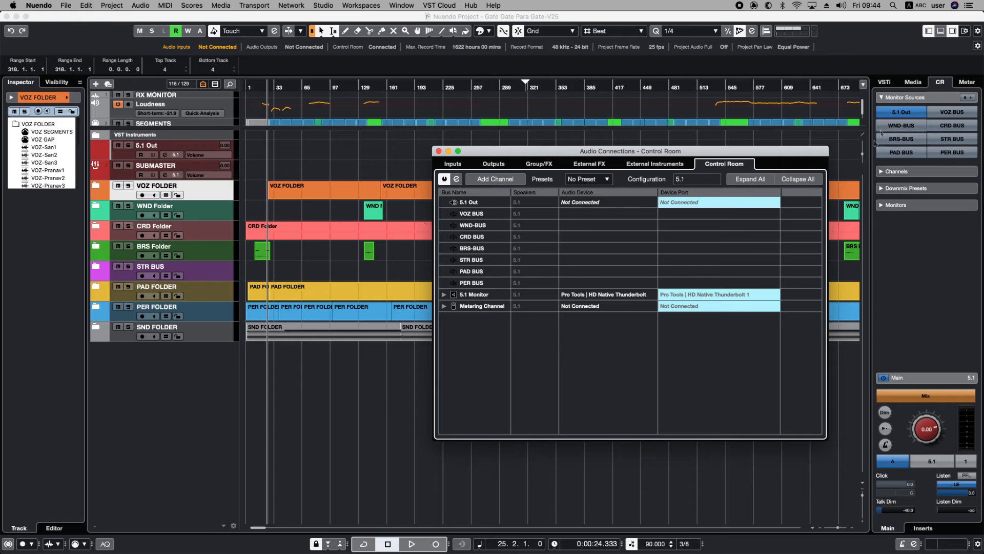
click(438, 151)
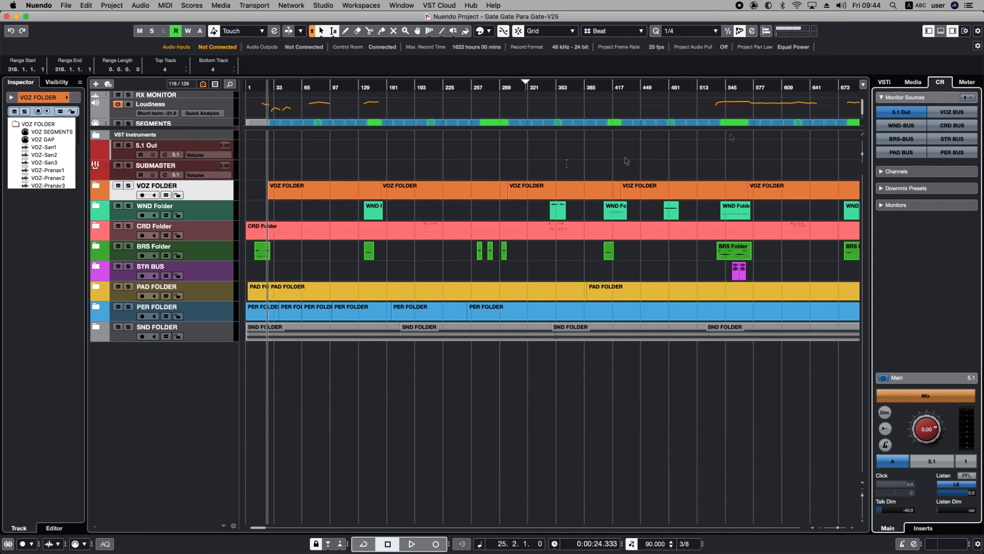
- Switch the monitor source to VOZ BUS, and audition a passage through PER BUS and PAD BUS in turn
click(951, 115)
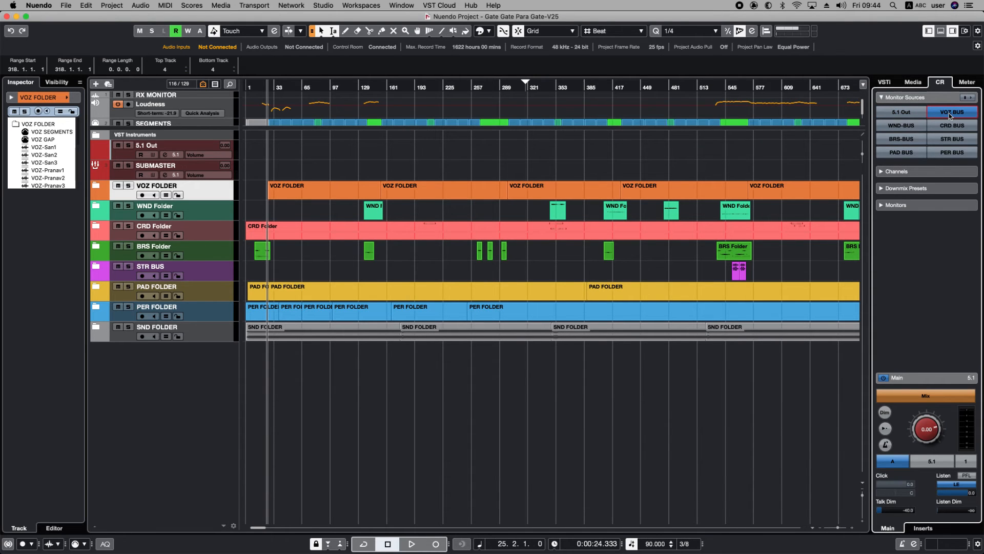
click(947, 156)
key(space)
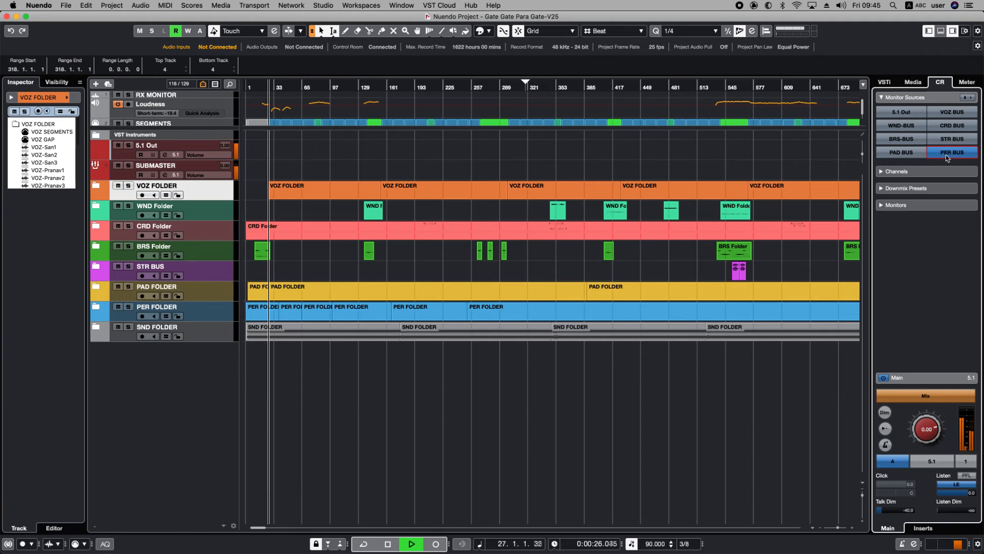
key(space)
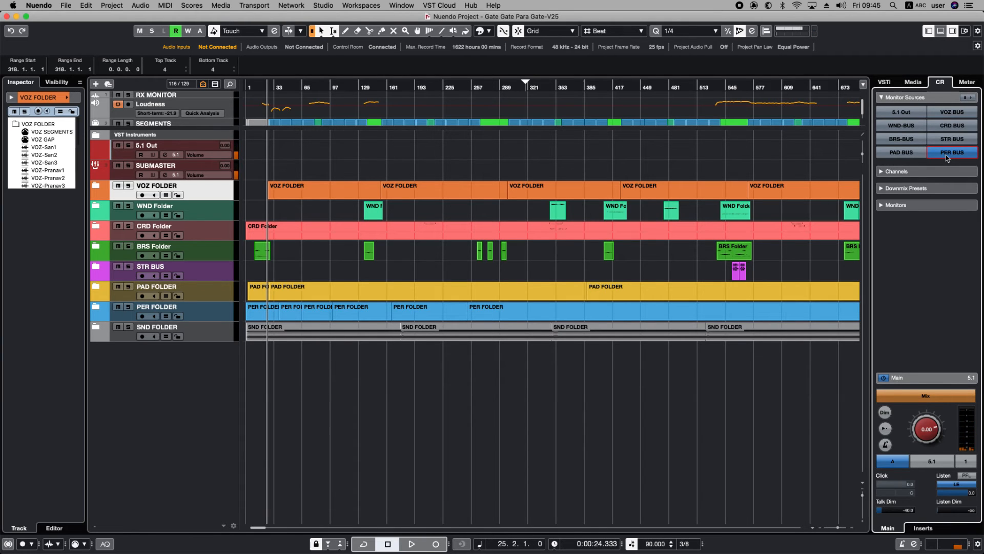
click(901, 153)
key(space)
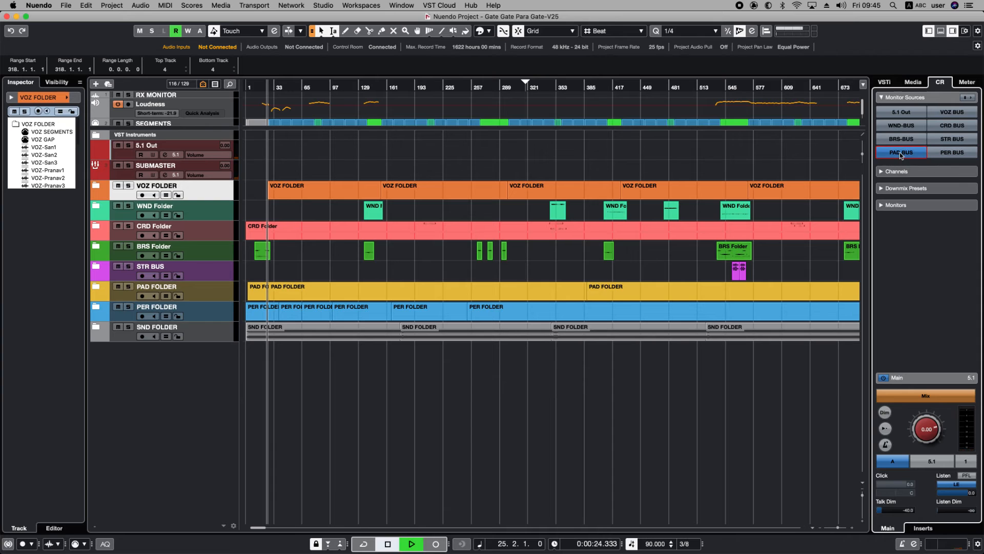
key(space)
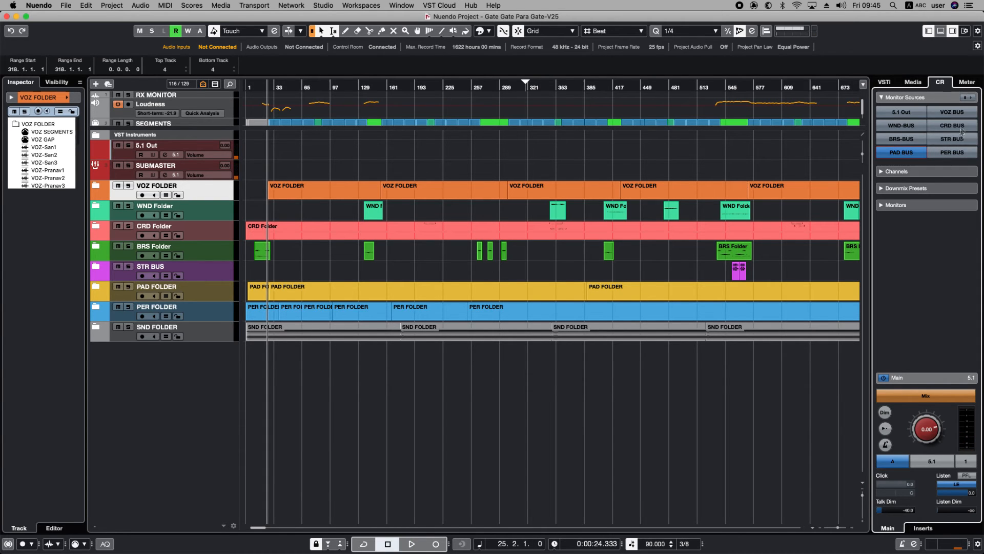
- Enable multiple monitor sources and audition PER BUS together with PAD BUS
click(969, 99)
click(953, 152)
key(space)
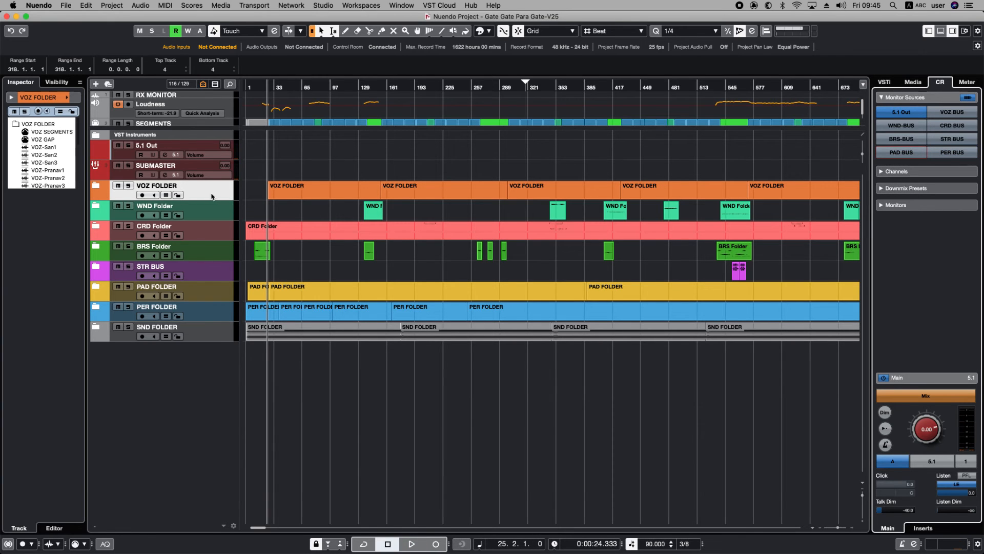
- Try soloing VOZ FOLDER and PAD FOLDER, clear the solos, and select VOZ FOLDER
key(s)
click(223, 297)
key(s)
key(s)
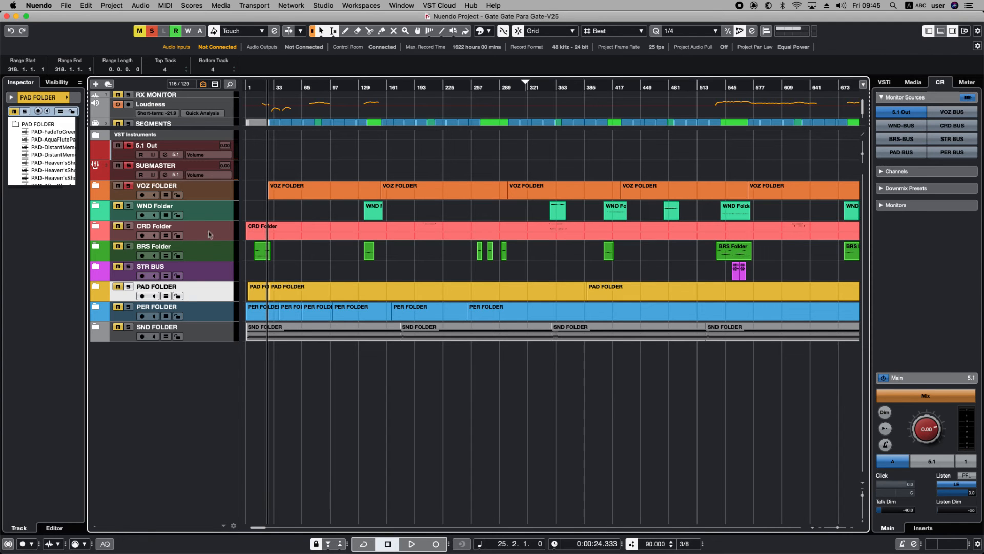
click(224, 191)
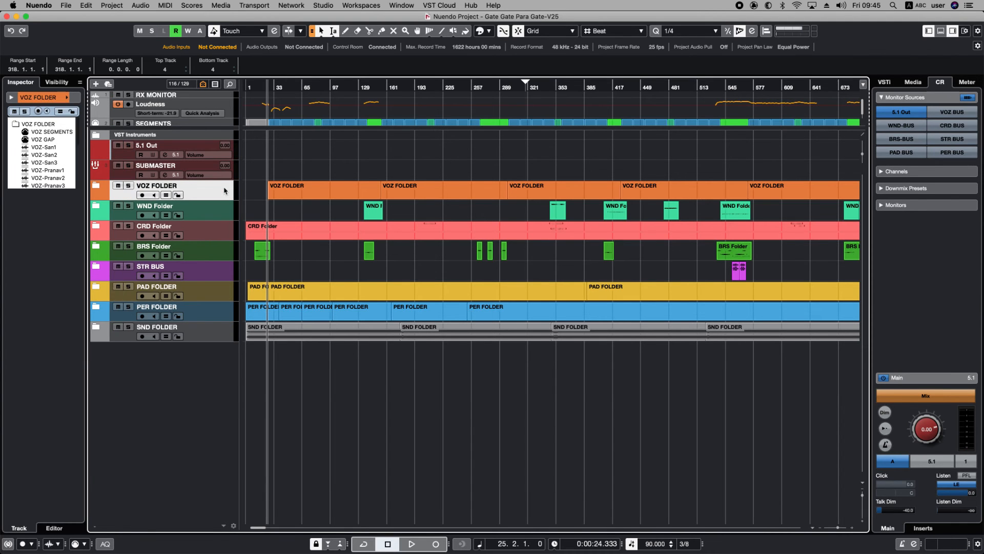
- Expand VOZ FOLDER to view its effect channels and VOZ BUS group, and collapse it again
key(Return)
scroll(387, 327, down, 10)
click(135, 339)
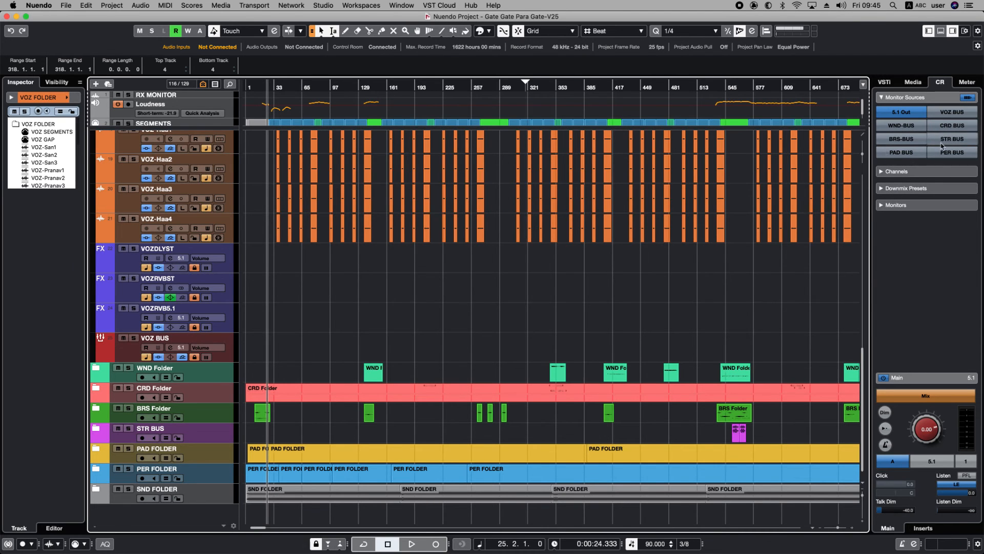
scroll(544, 273, up, 10)
double_click(220, 197)
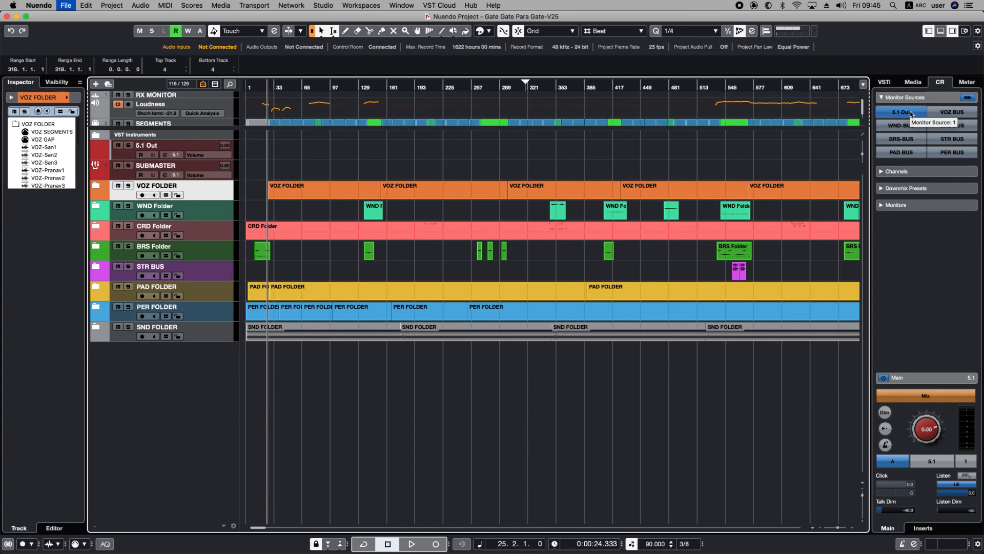
- Open the Key Commands window and search for "monitor sources" to find the Control Room commands
click(86, 5)
click(115, 345)
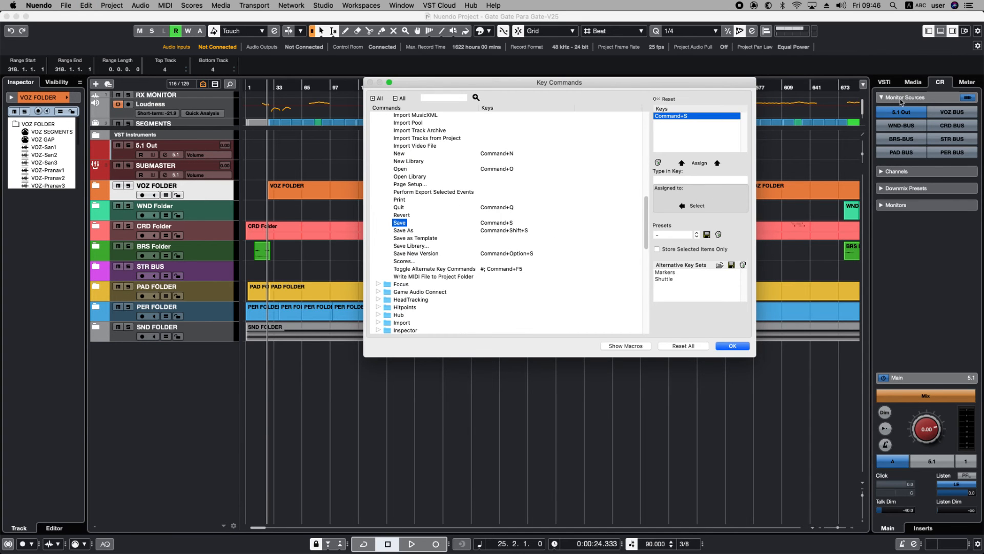
click(449, 98)
text(monitor sources)
key(Return)
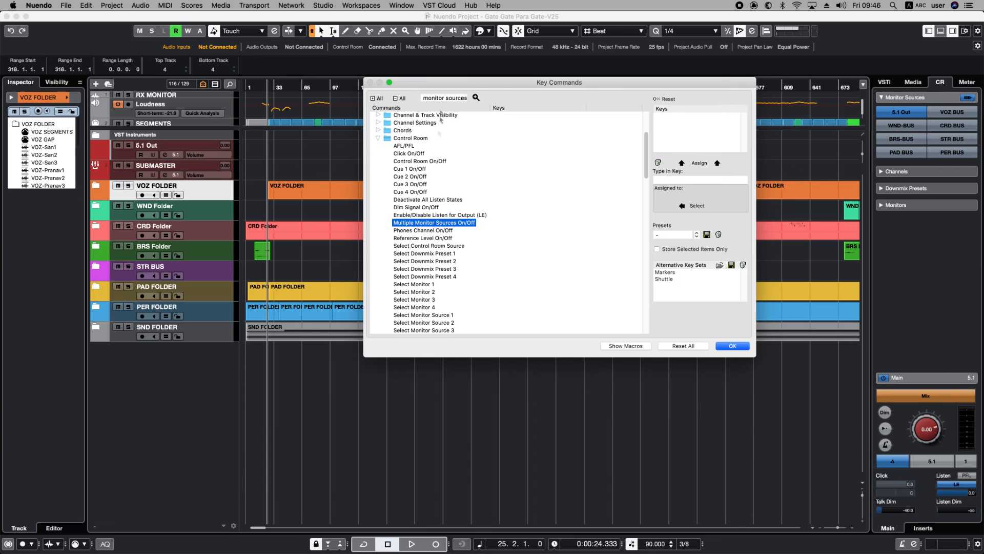
scroll(413, 261, down, 5)
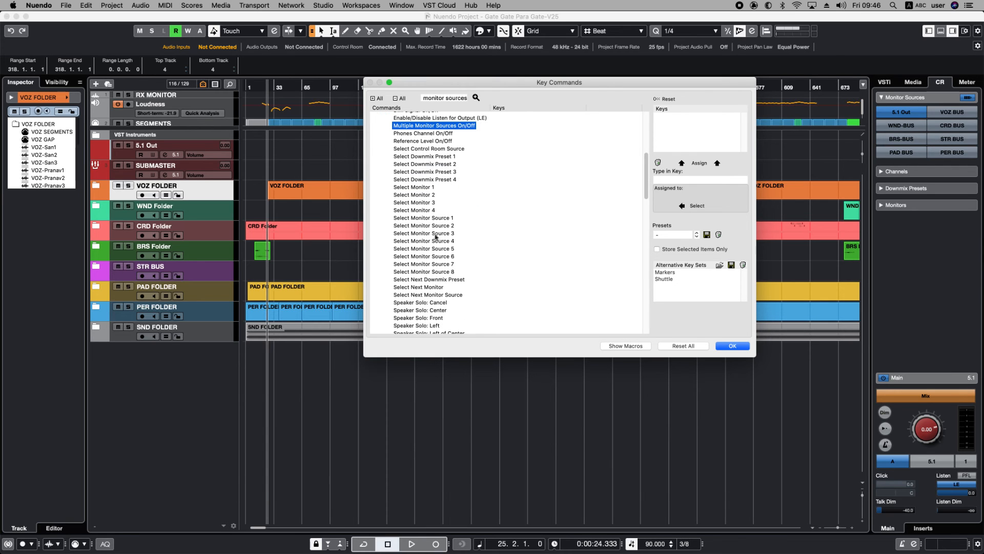
- Assign the key command Command+Control+Num 1 to Select Monitor Source 1
click(446, 217)
click(691, 180)
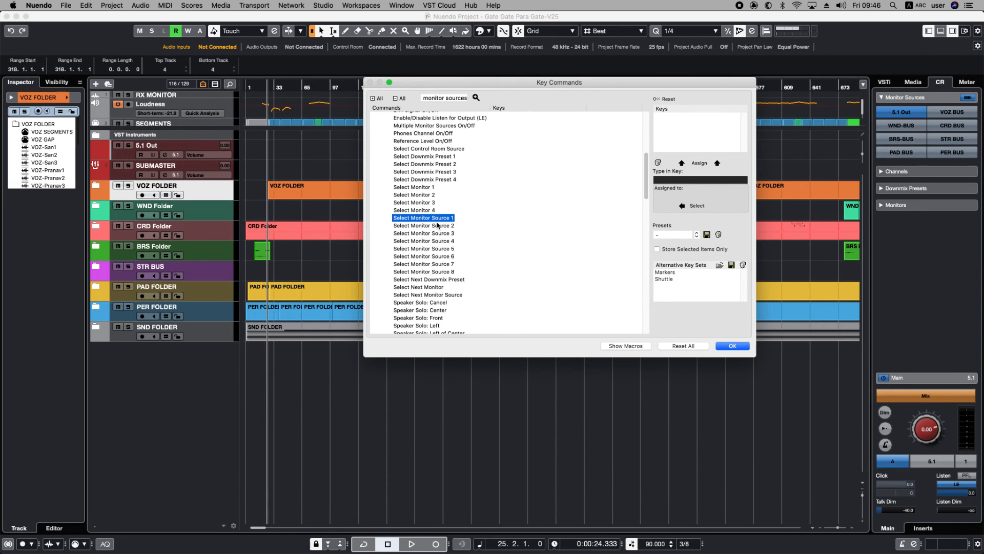
key(super+ctrl+KP_1)
click(699, 163)
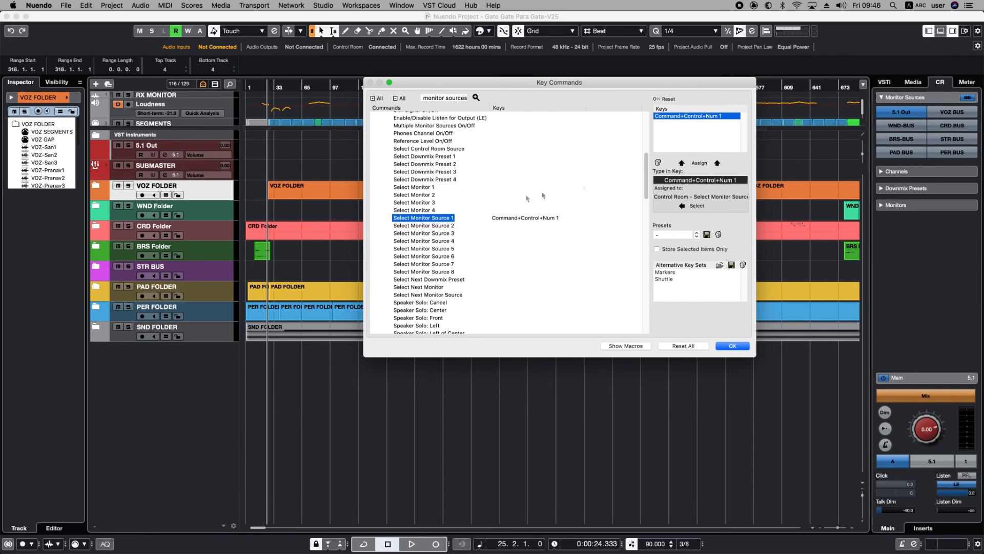
- Assign Command+Control+Num 2 to Select Monitor Source 2, and confirm the Key Commands window
click(444, 227)
click(713, 182)
key(super+ctrl+KP_2)
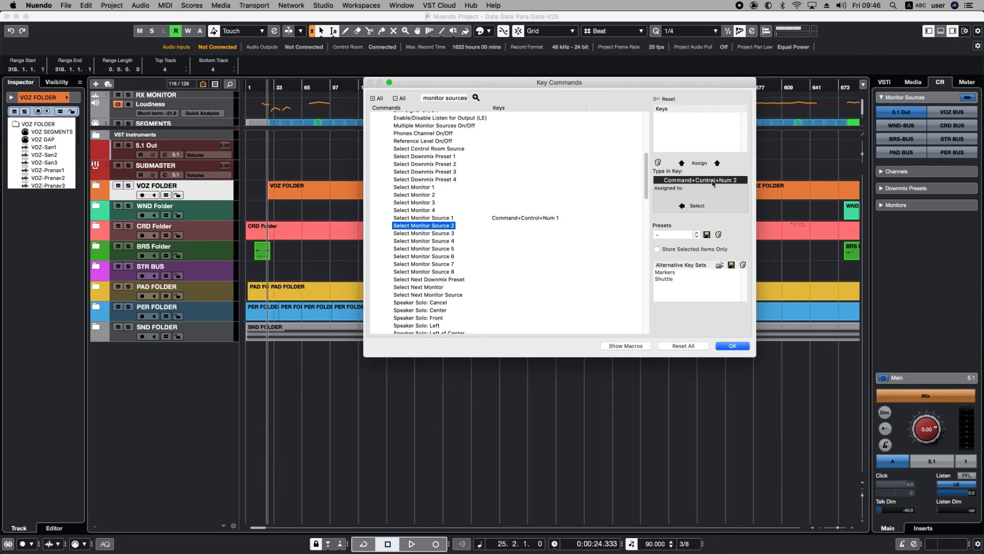
click(700, 164)
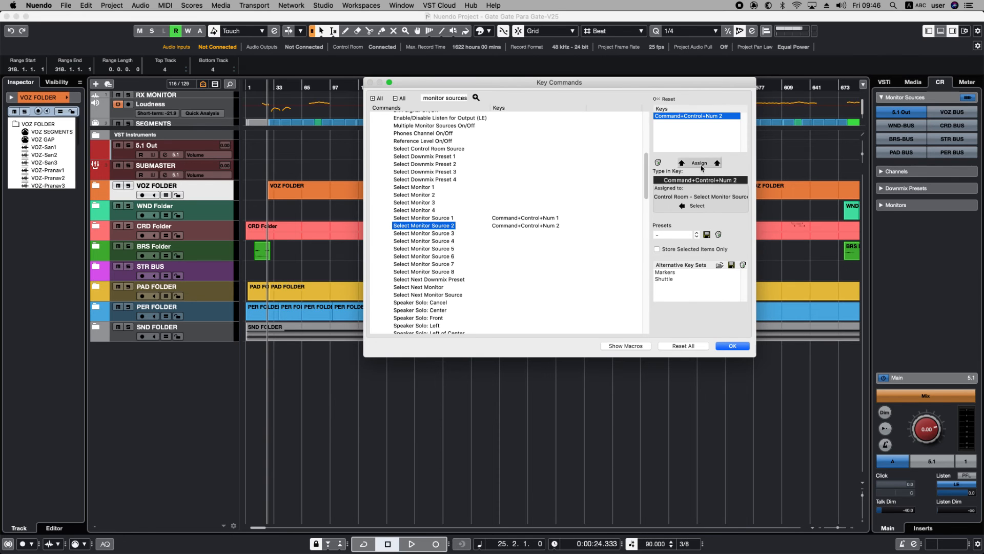
click(733, 347)
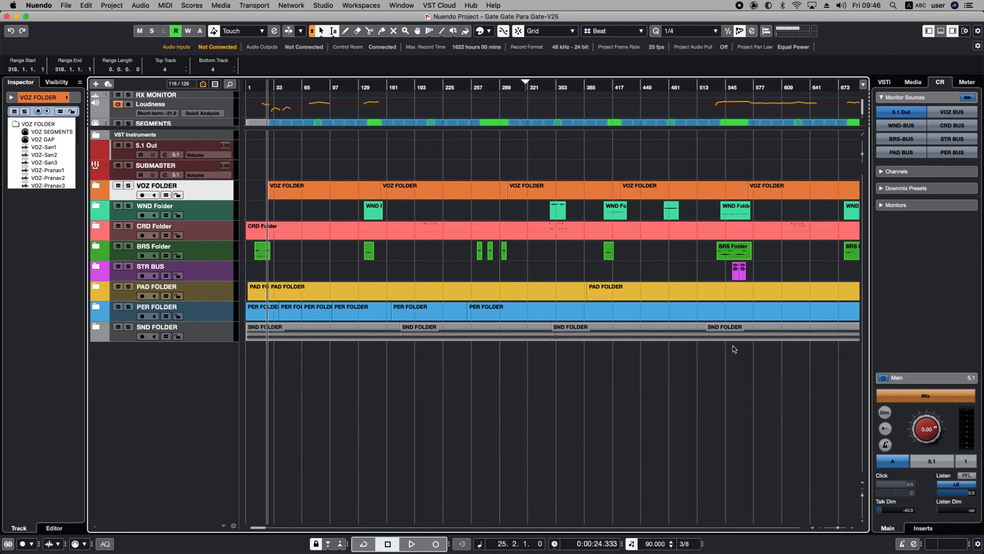
- Test the new key commands by switching the monitor source to VOZ BUS and back to 5.1 Out
key(super+ctrl+KP_2)
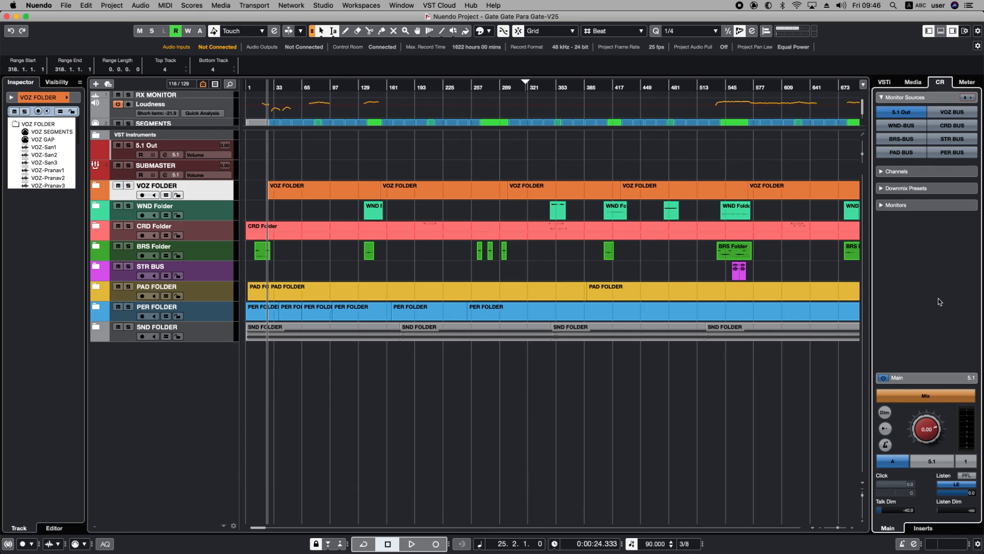
key(super+ctrl+KP_2)
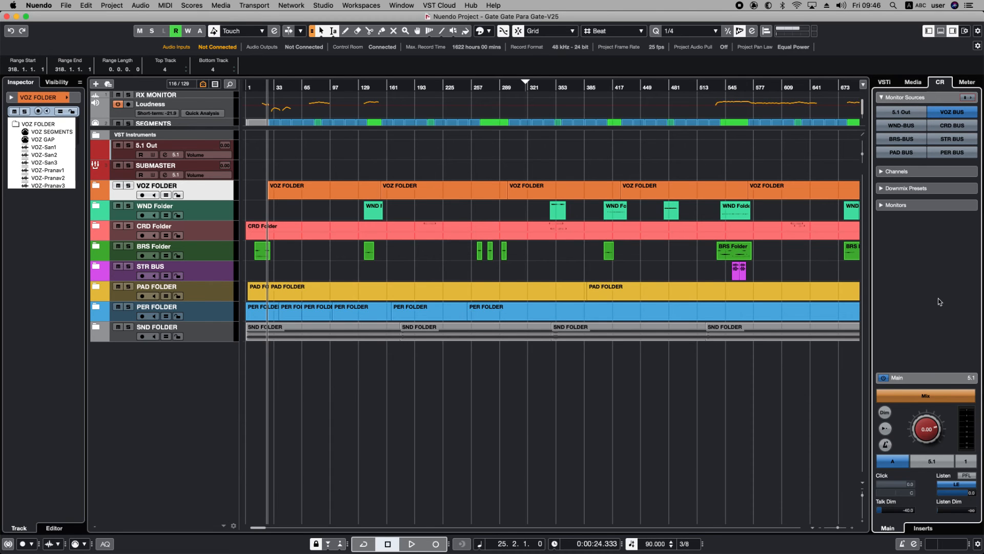
key(super+ctrl+KP_1)
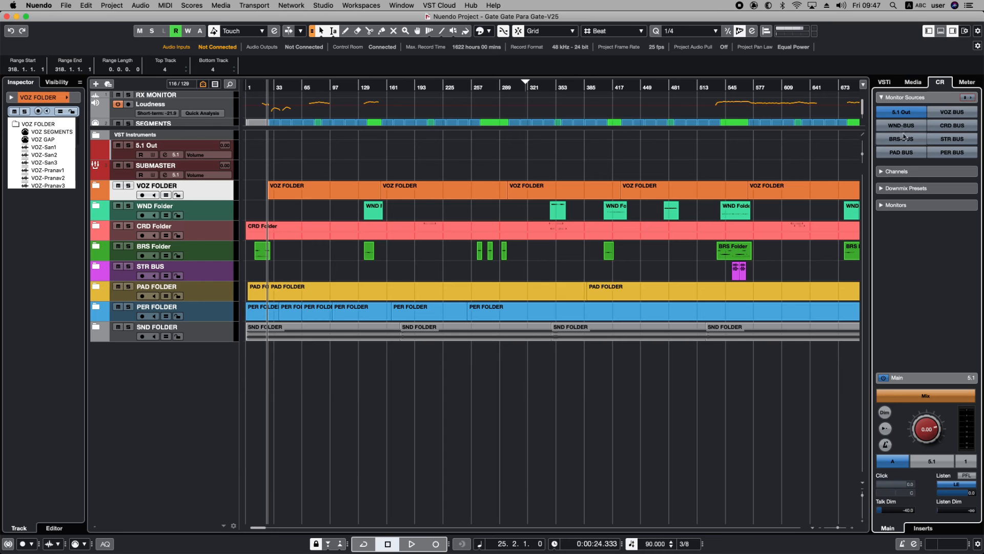
click(882, 191)
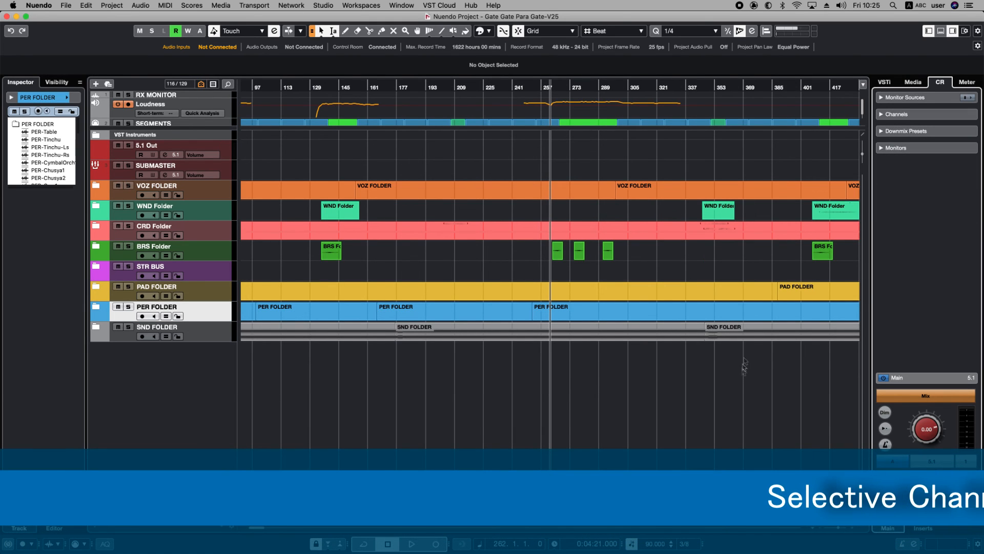
- Show the Control Room channels, move the playhead to 266.2.1.0, and audition the soloed front left channel
click(889, 116)
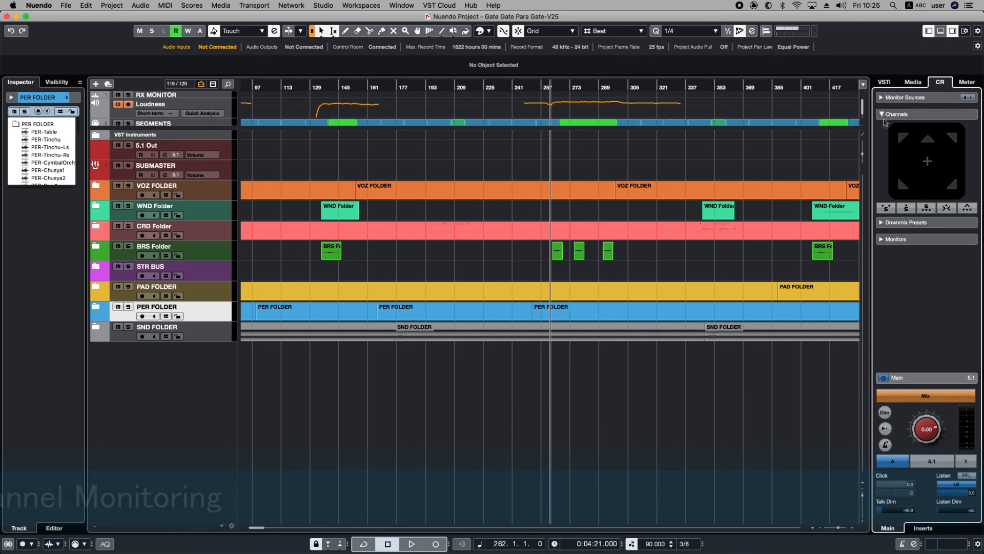
click(558, 89)
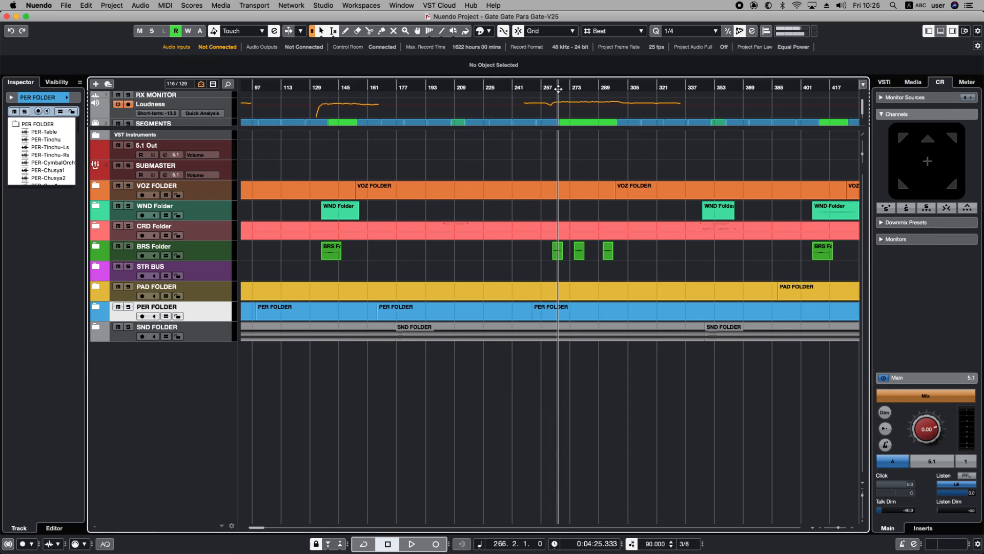
click(902, 139)
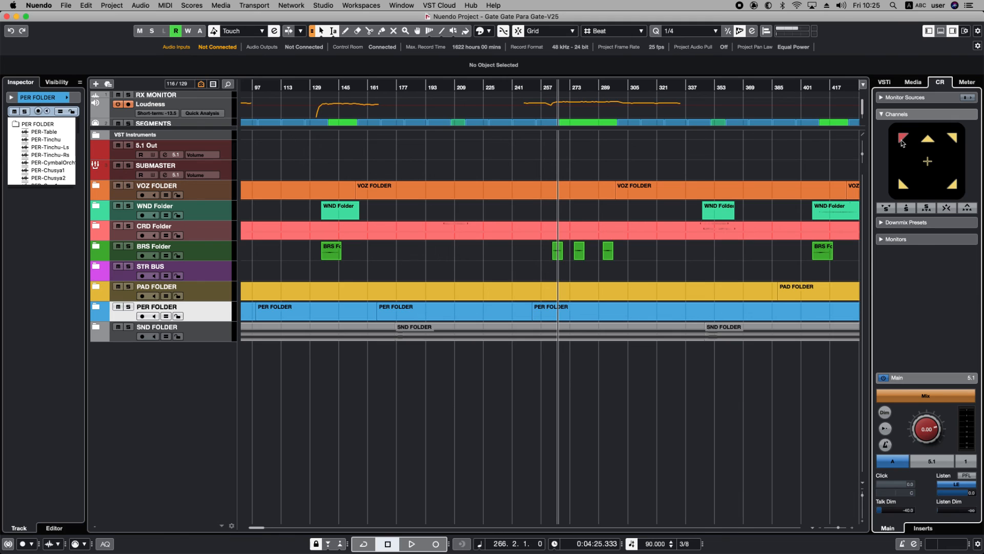
key(space)
- Audition the centre channel alone, clear its solo, and toggle the LFE channel's solo
click(930, 143)
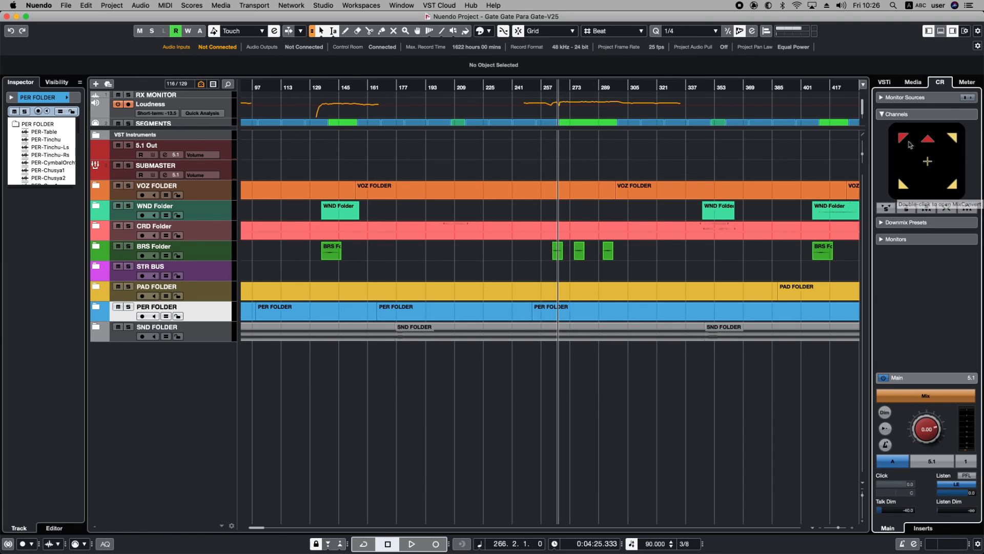
key(space)
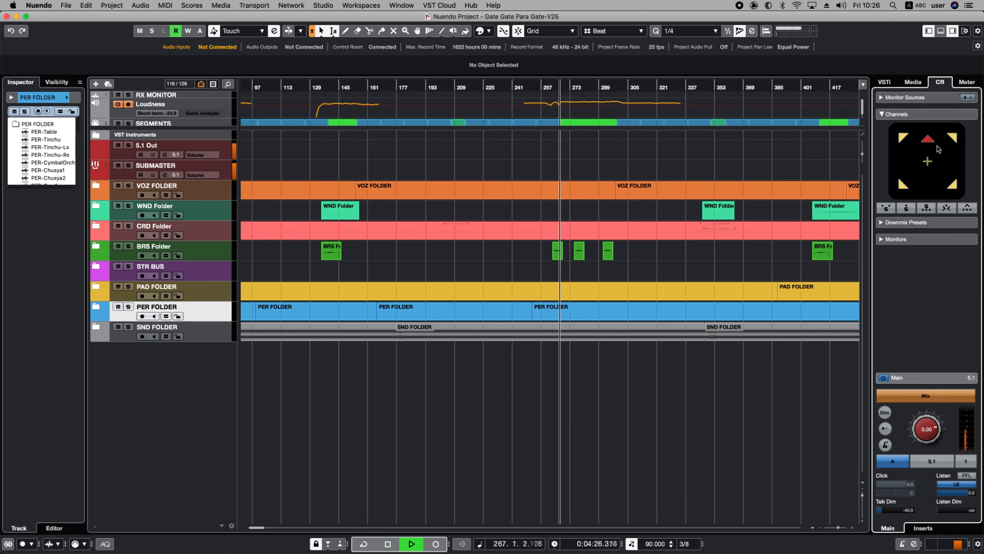
key(space)
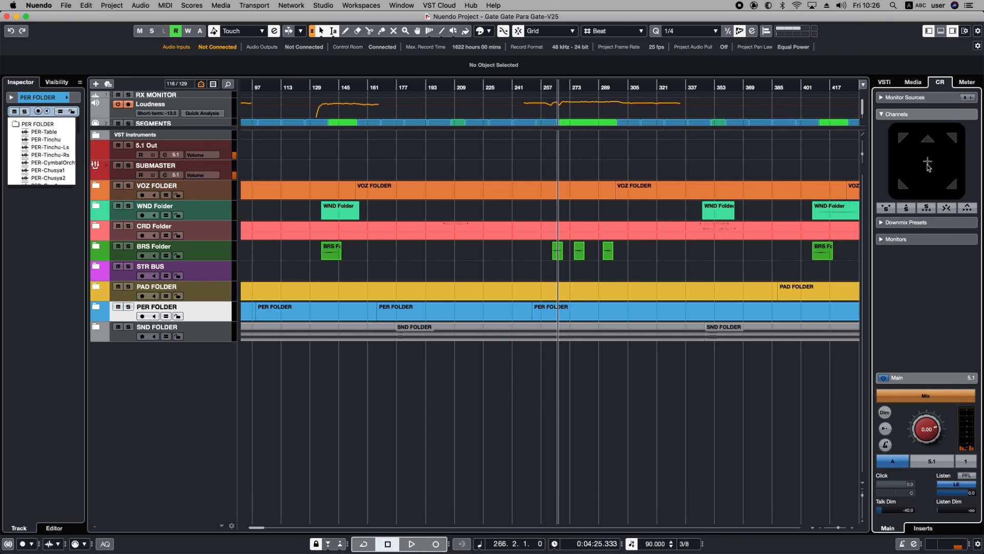
click(928, 164)
- Toggle Solo Front Channels and Solo Surround Channels on and off
click(906, 208)
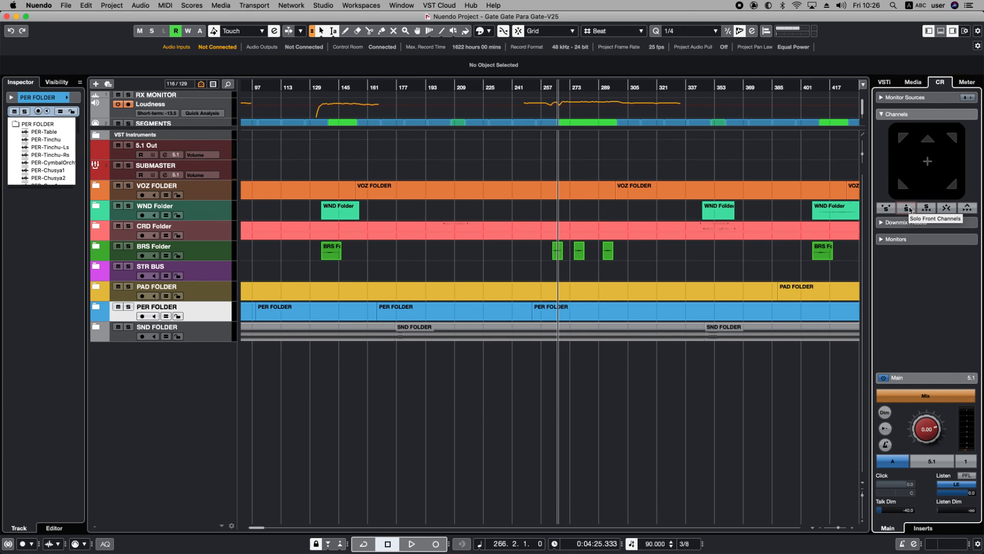
click(909, 210)
click(910, 210)
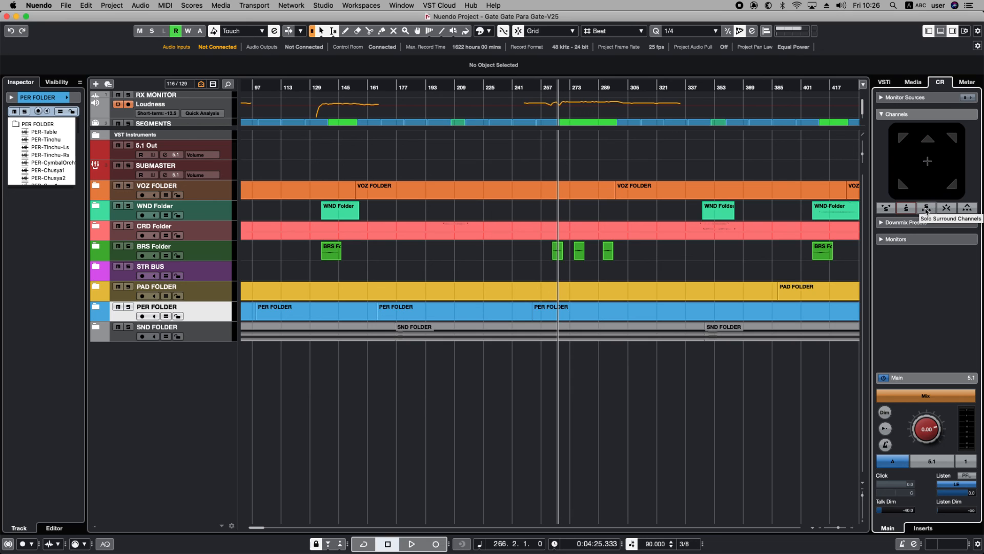
click(926, 209)
click(926, 209)
- Turn on listening to soloed channels through the centre speaker, and audition the right surround channel in solo
click(946, 207)
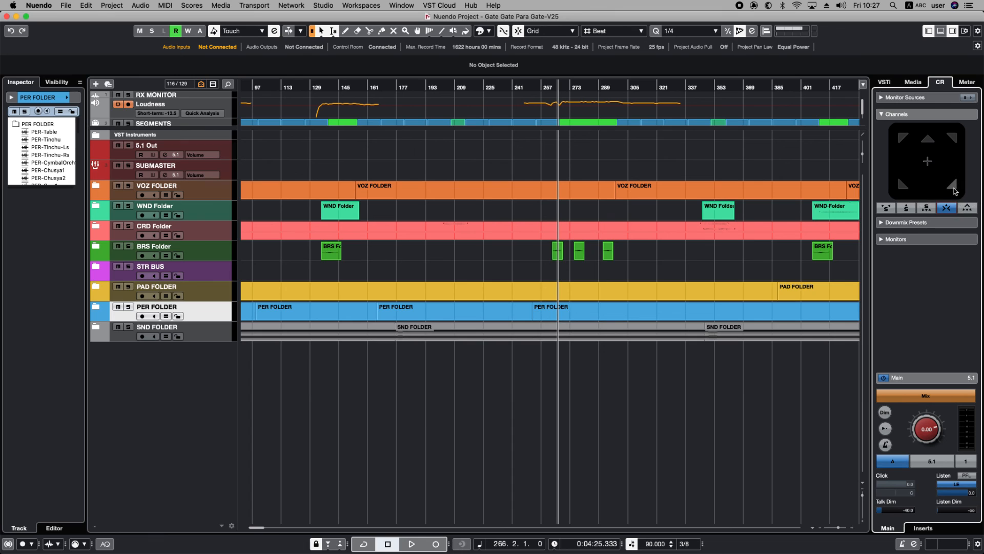
click(953, 188)
key(space)
key(space)
- Audition the left surround channel in solo and clear its solo
click(903, 187)
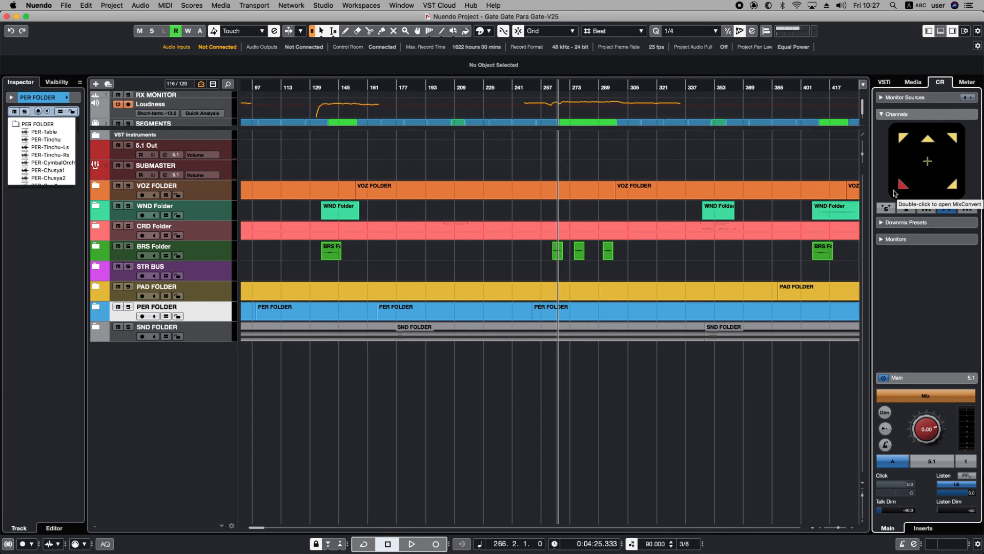
key(space)
key(space)
click(905, 185)
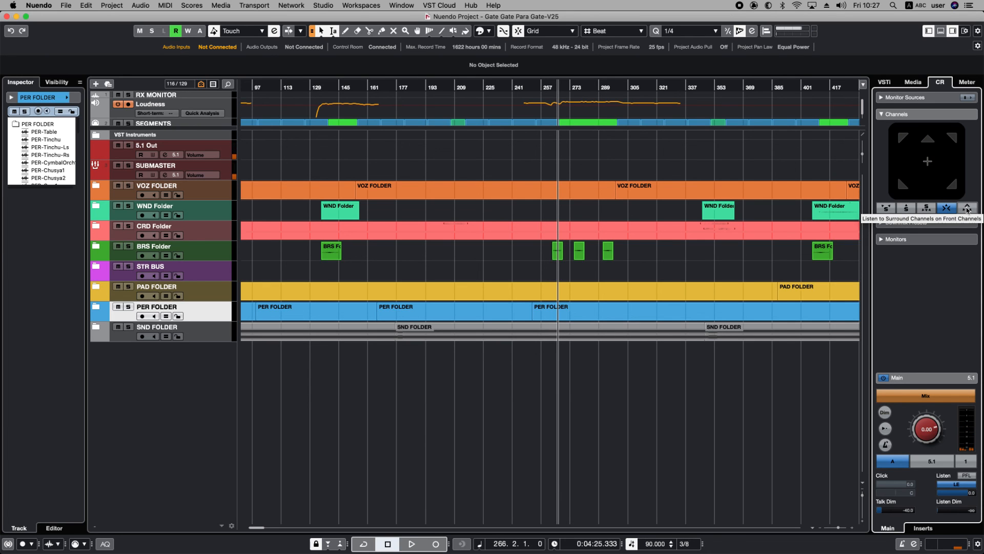